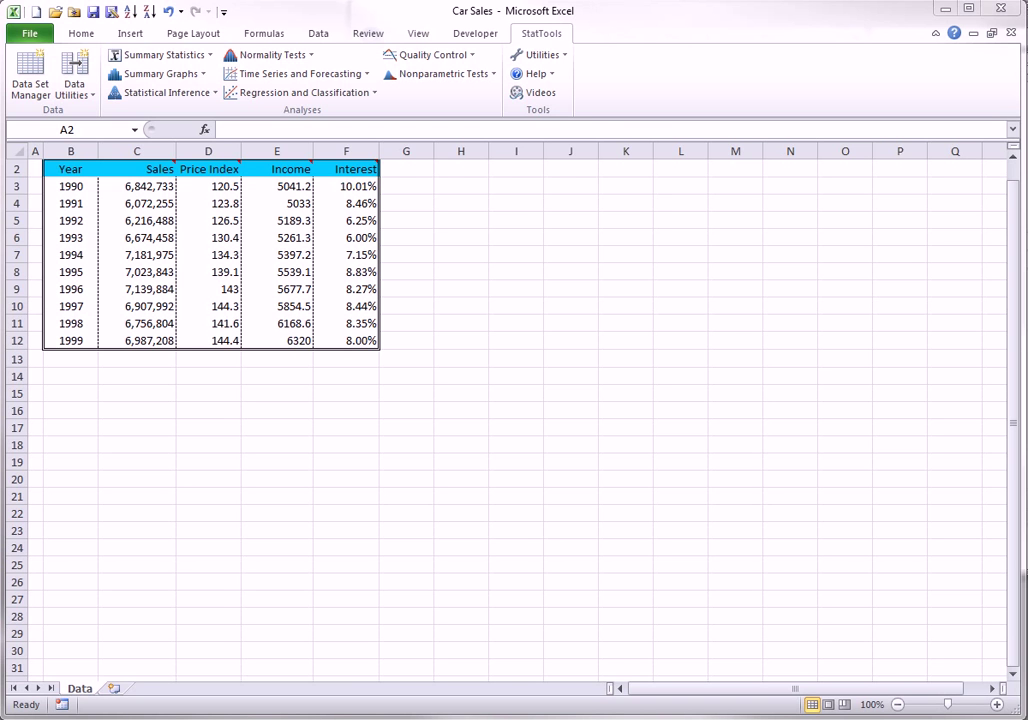
pyautogui.click(565, 58)
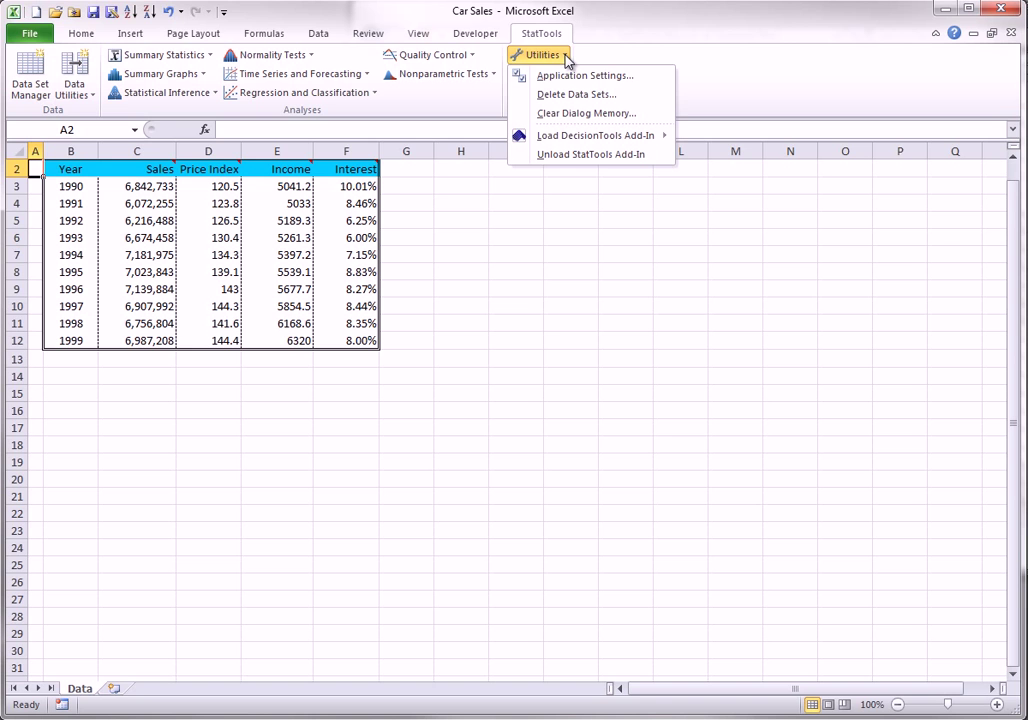
pyautogui.click(565, 58)
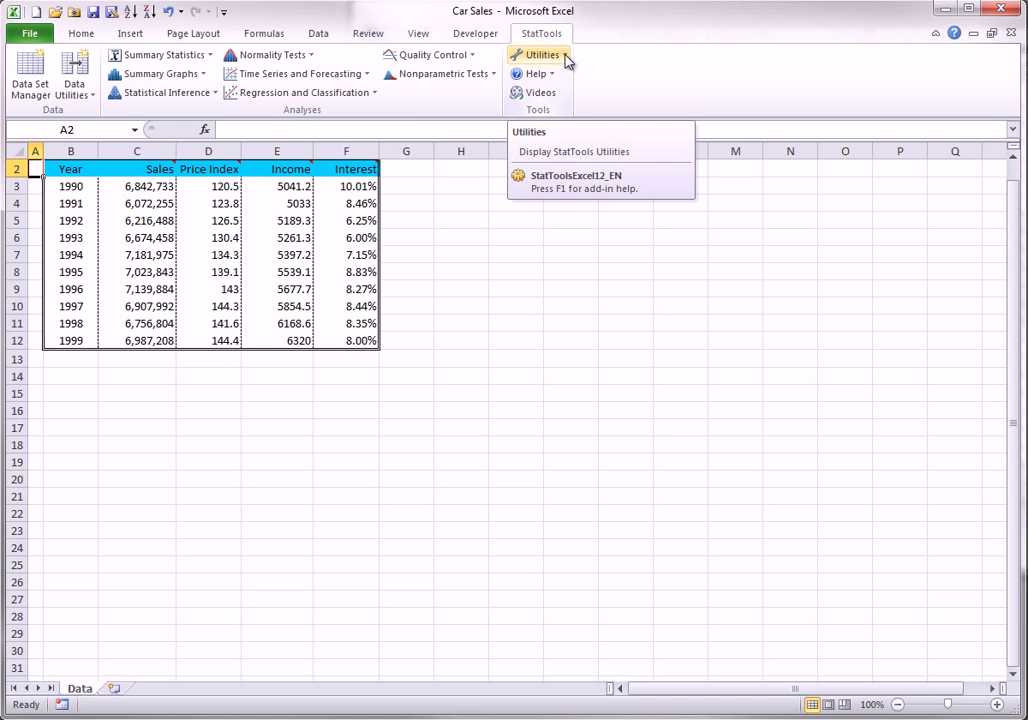
pyautogui.click(92, 97)
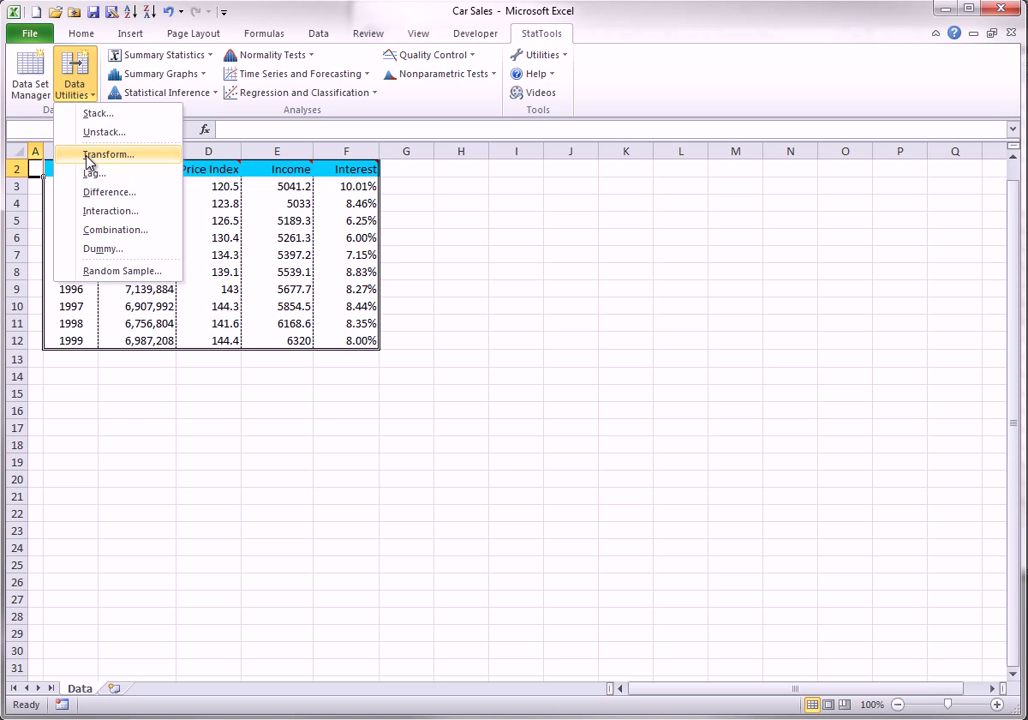
pyautogui.click(502, 213)
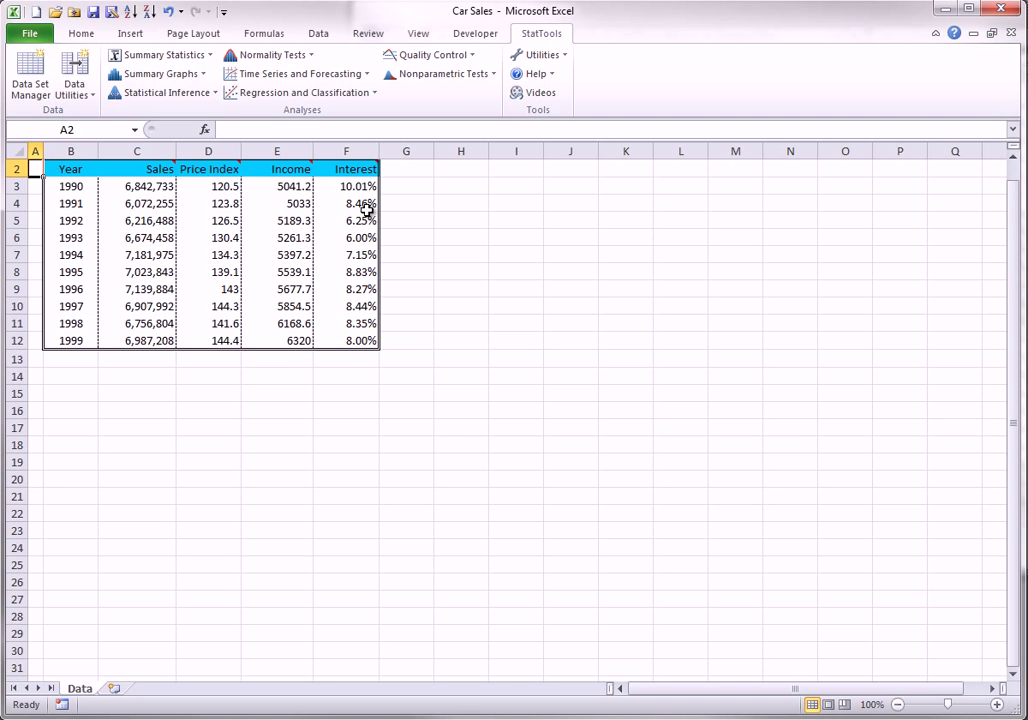
# Transform the Sales, Price Index, Income and Interest variables of Car Data with the Log function, inserting the results into the data set.
pyautogui.click(78, 92)
pyautogui.click(106, 155)
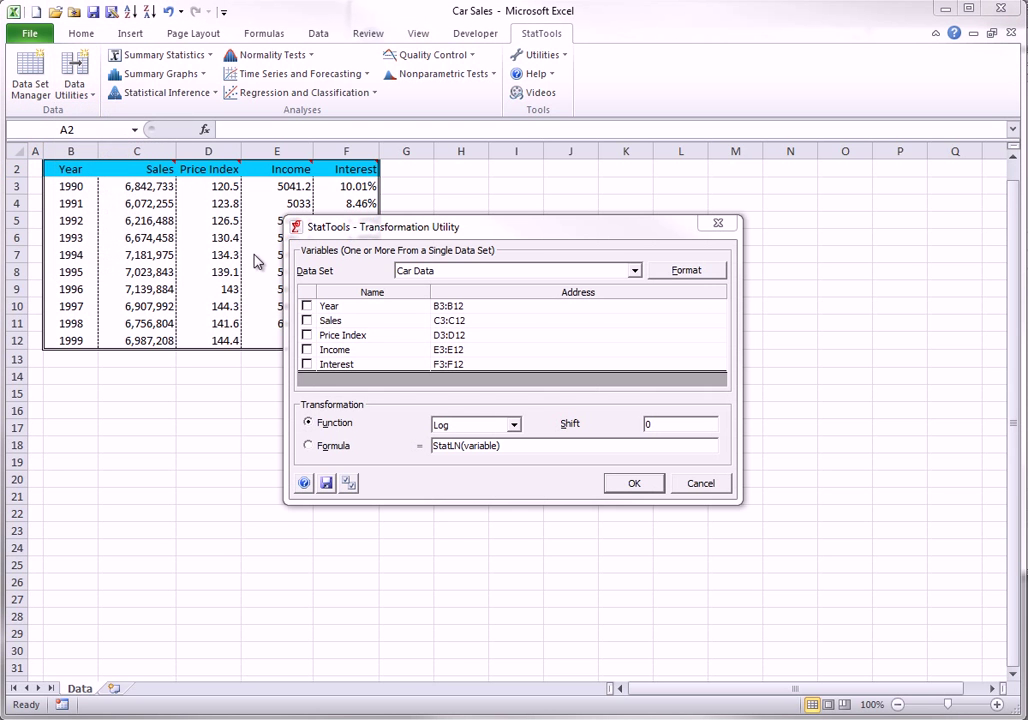
pyautogui.click(307, 320)
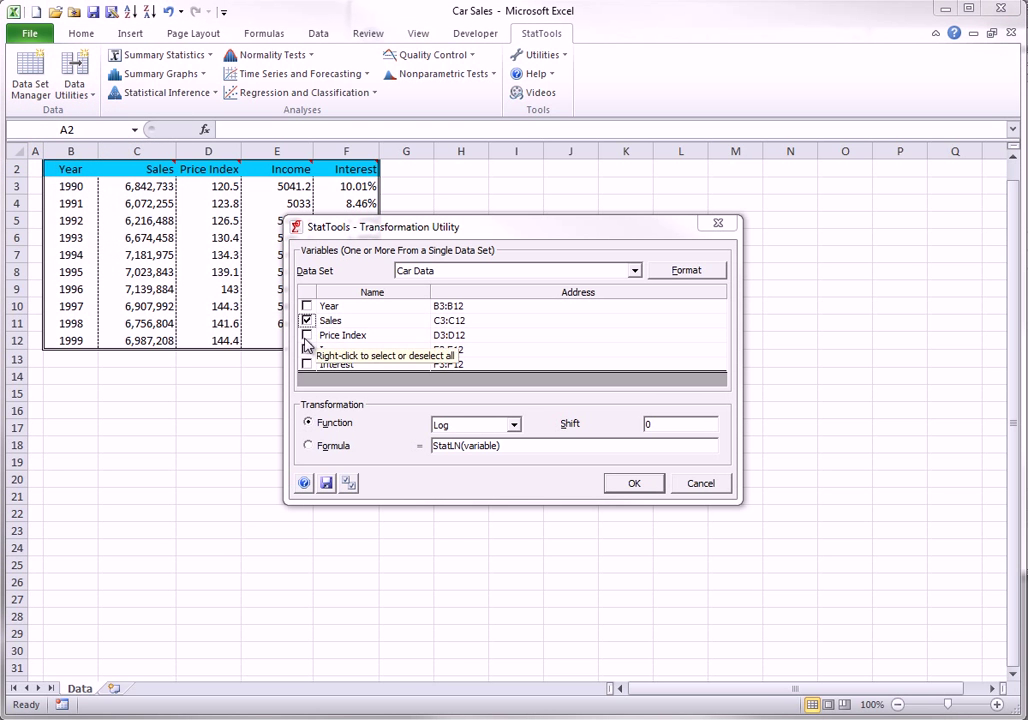
pyautogui.click(307, 335)
pyautogui.click(307, 349)
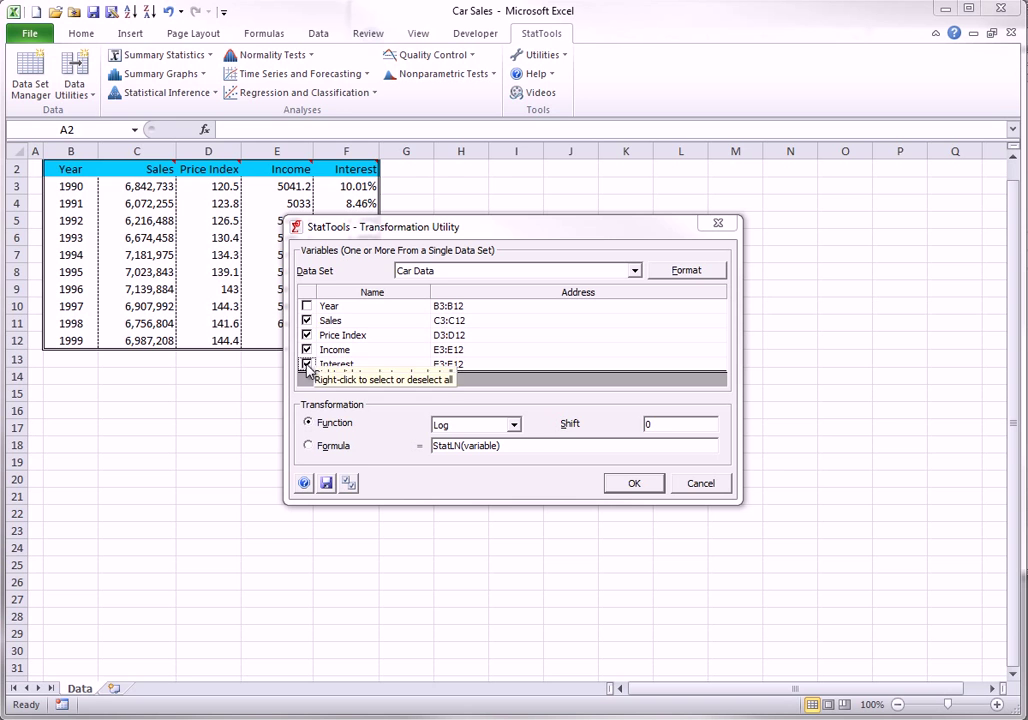
pyautogui.click(307, 364)
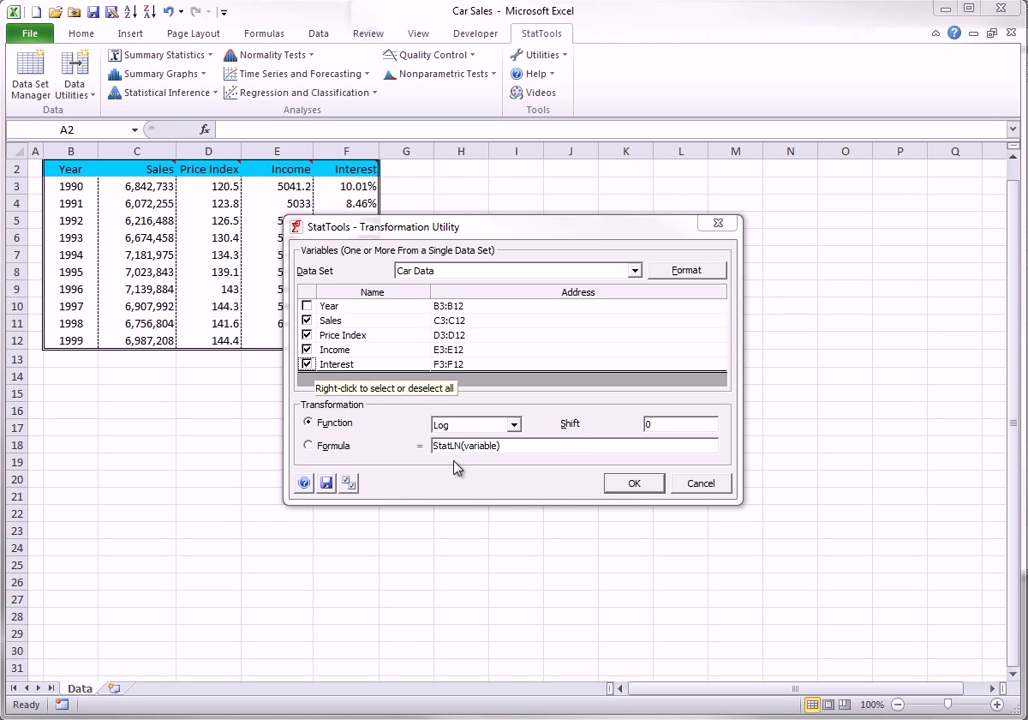
pyautogui.click(634, 484)
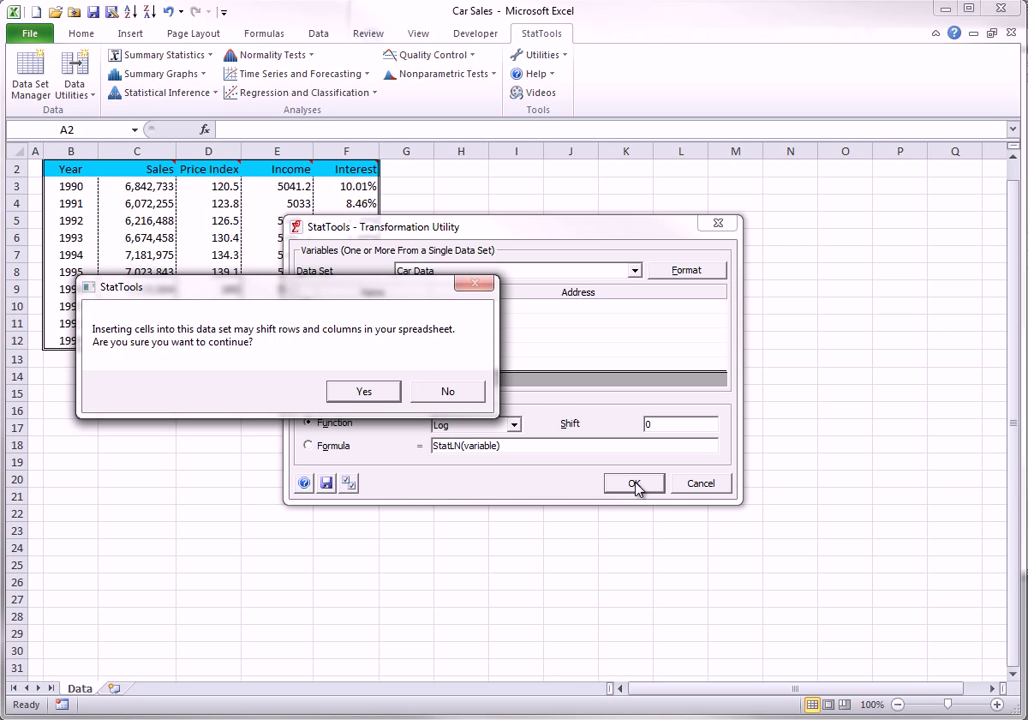
pyautogui.click(364, 393)
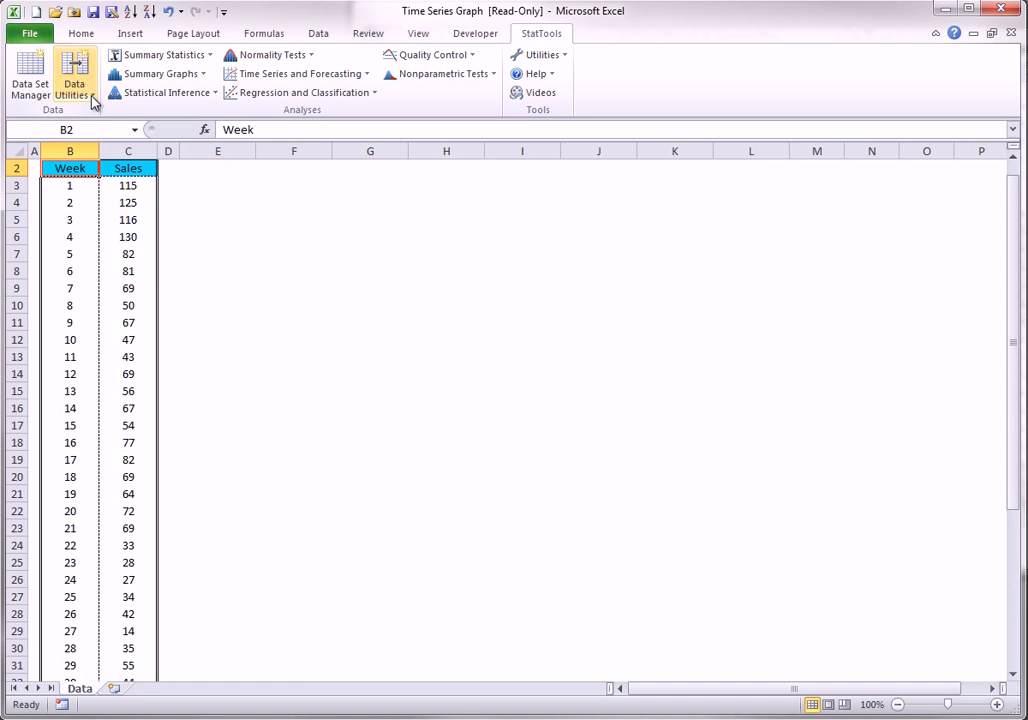
pyautogui.click(92, 100)
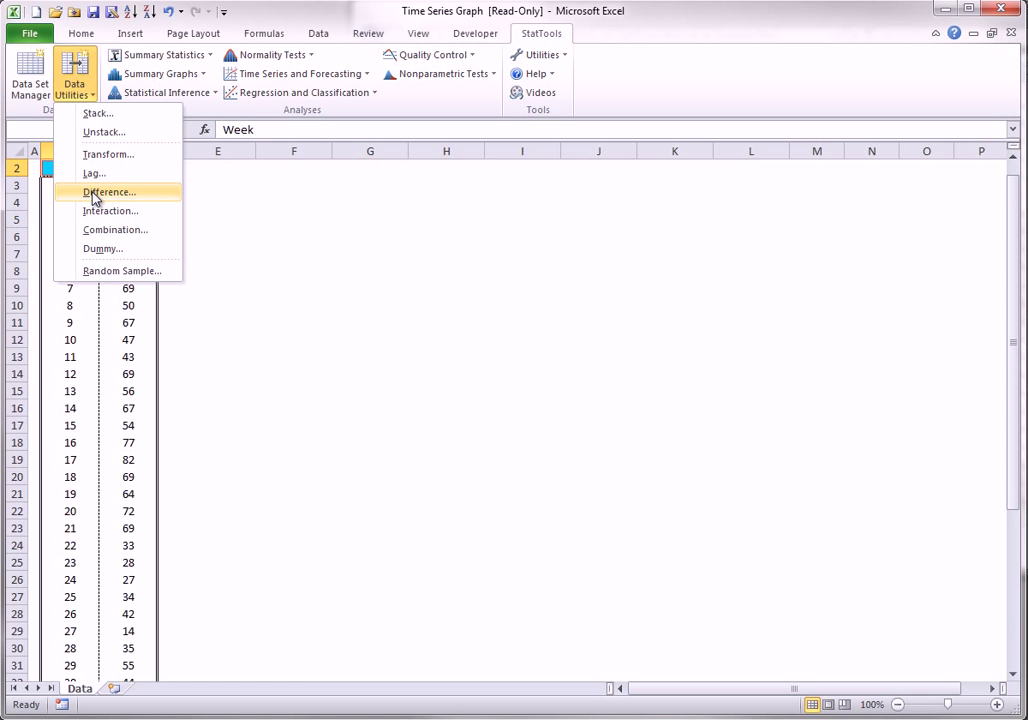
pyautogui.click(447, 240)
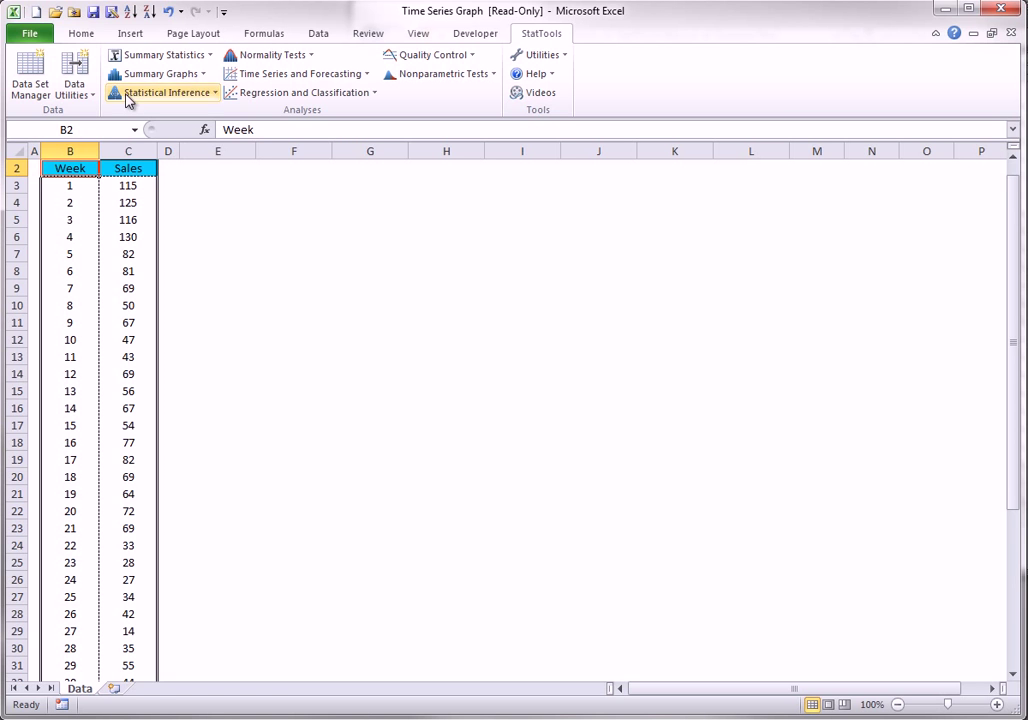
# Create lagged variables from Sales in the Sales Data set with the number of lags set to 2.
pyautogui.click(90, 93)
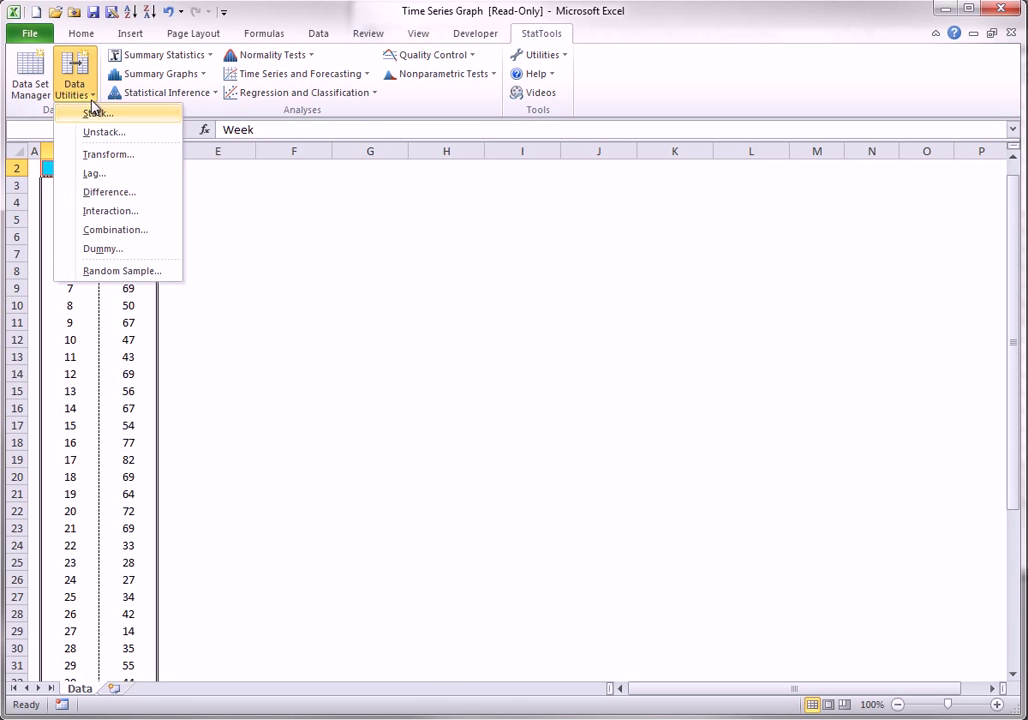
pyautogui.click(96, 172)
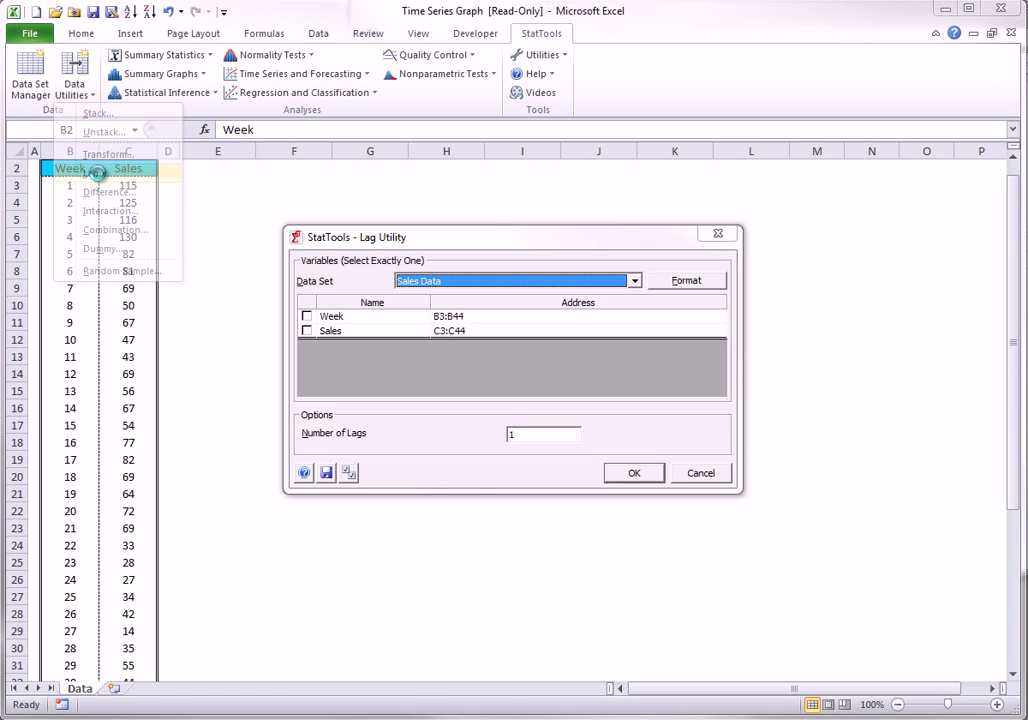
pyautogui.click(307, 331)
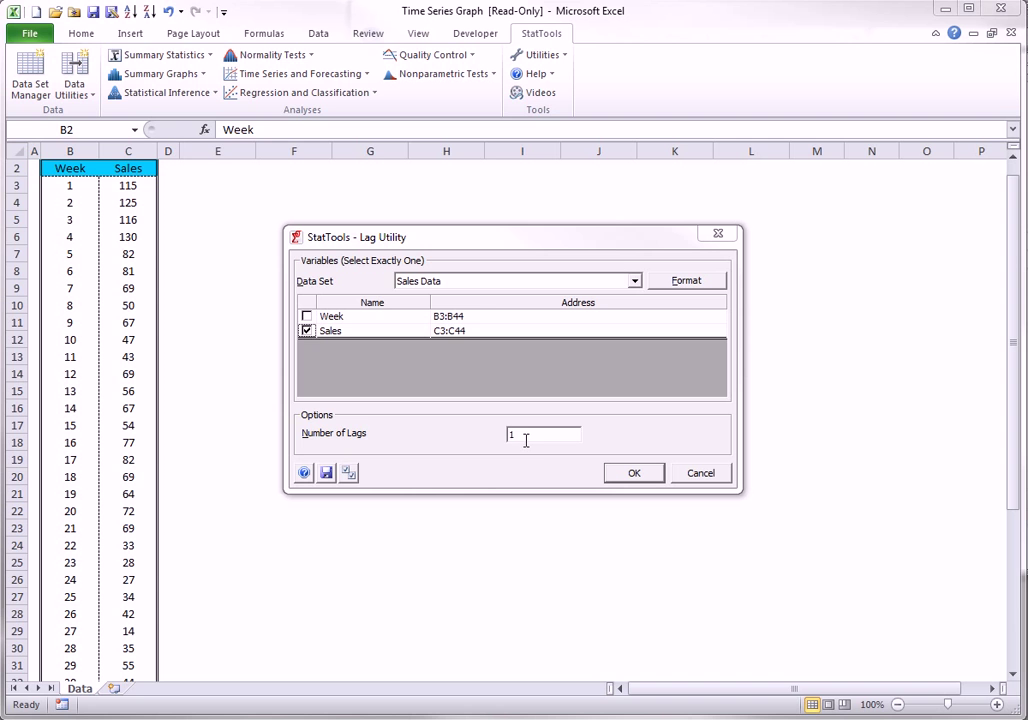
pyautogui.moveTo(519, 436); pyautogui.dragTo(500, 436)
pyautogui.write('2')
pyautogui.click(634, 476)
pyautogui.click(366, 391)
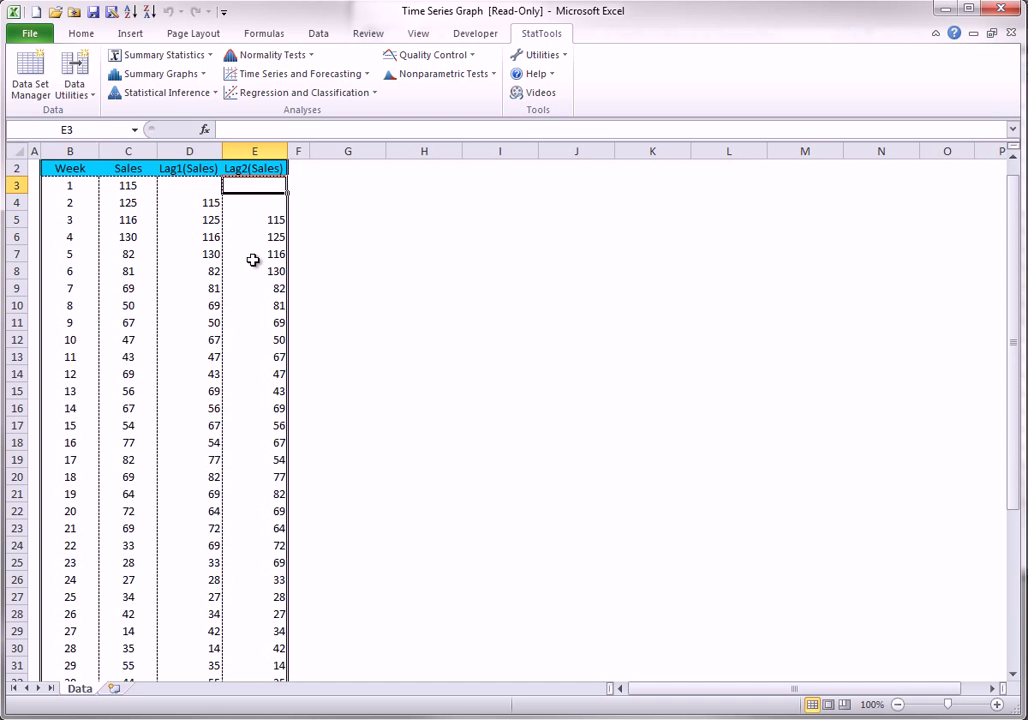
# Create a difference variable from Sales in the Sales Data set using 1 difference.
pyautogui.click(80, 93)
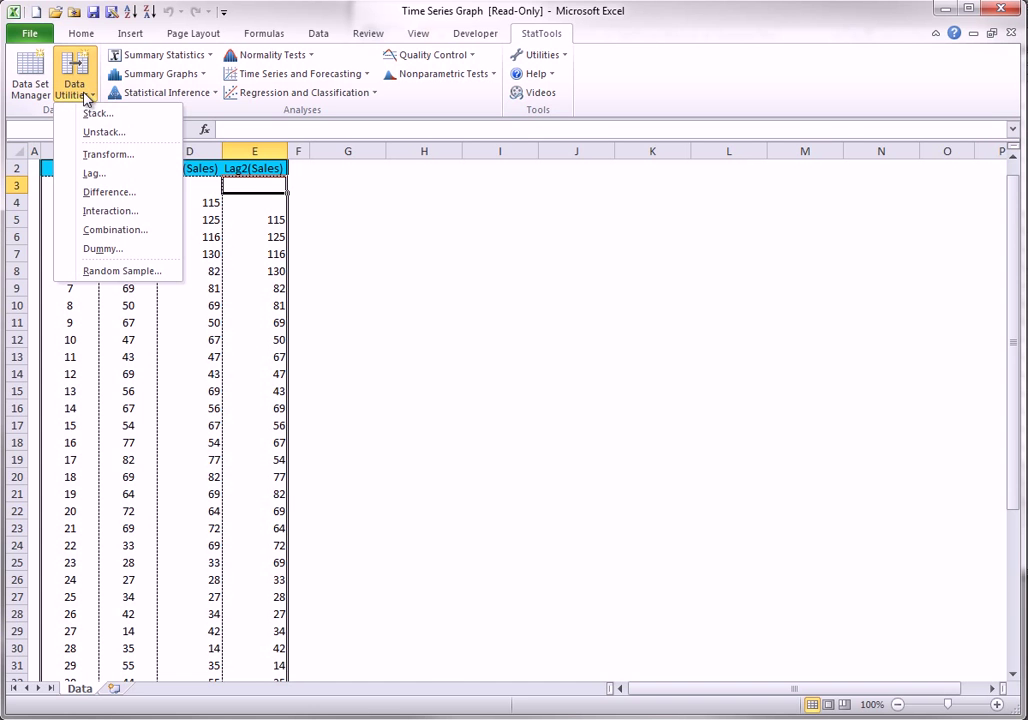
pyautogui.click(102, 196)
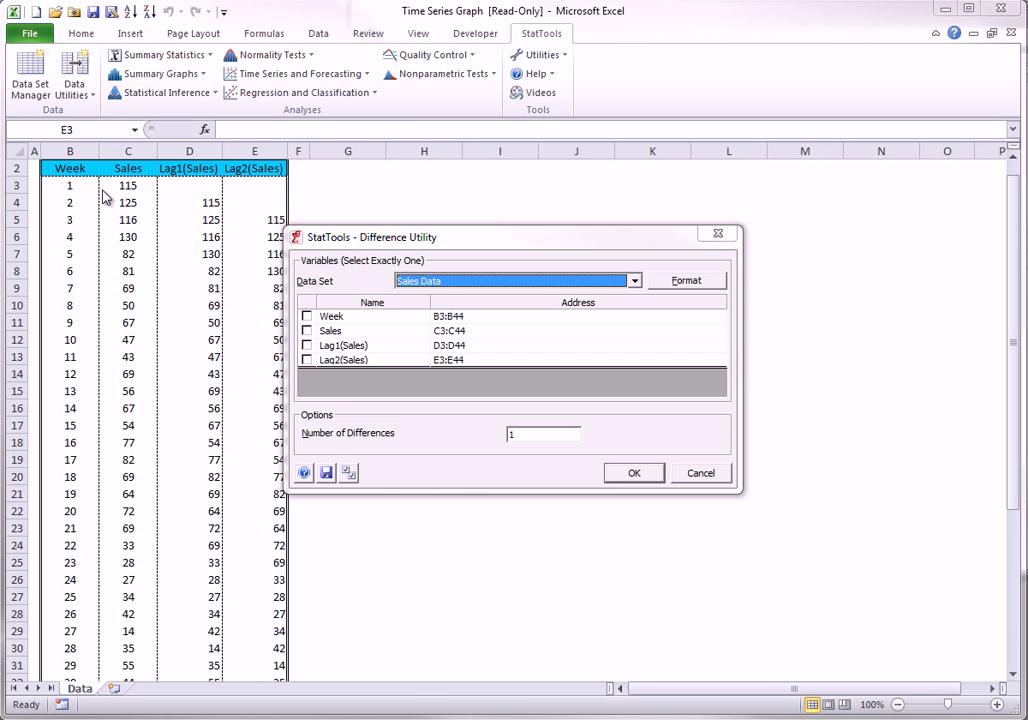
pyautogui.click(307, 331)
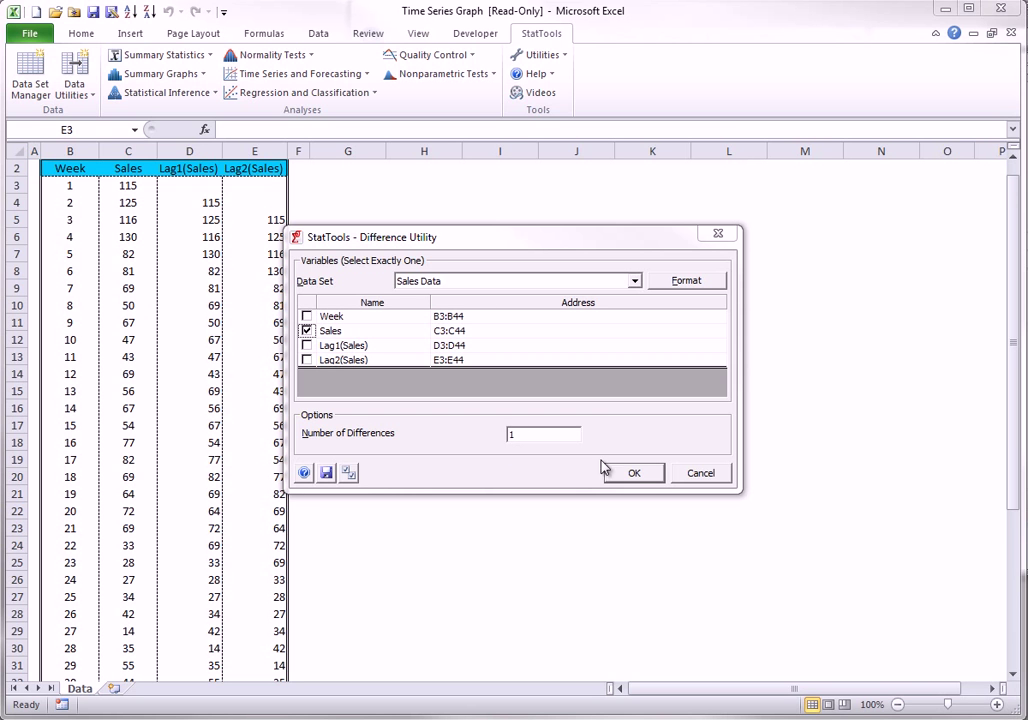
pyautogui.click(634, 476)
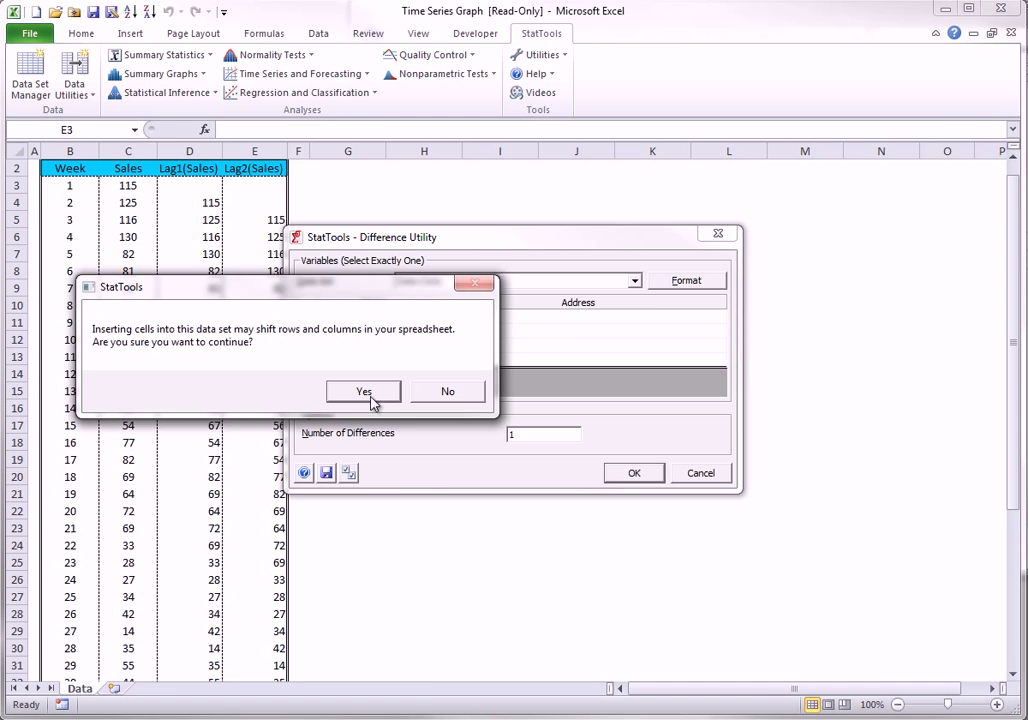
pyautogui.click(364, 392)
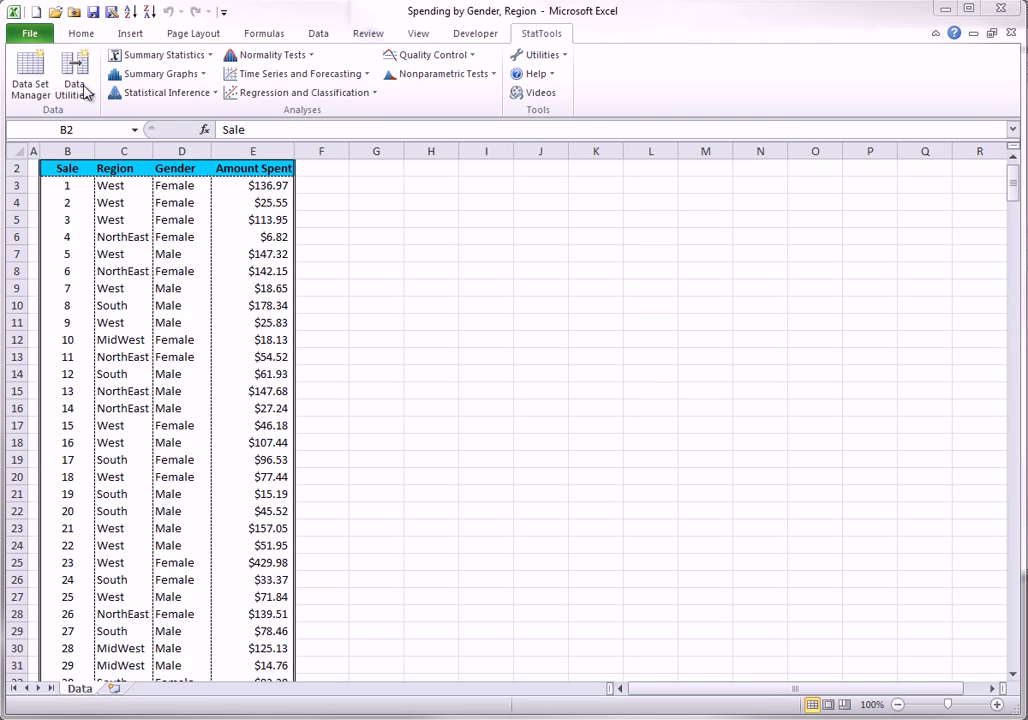
pyautogui.click(80, 90)
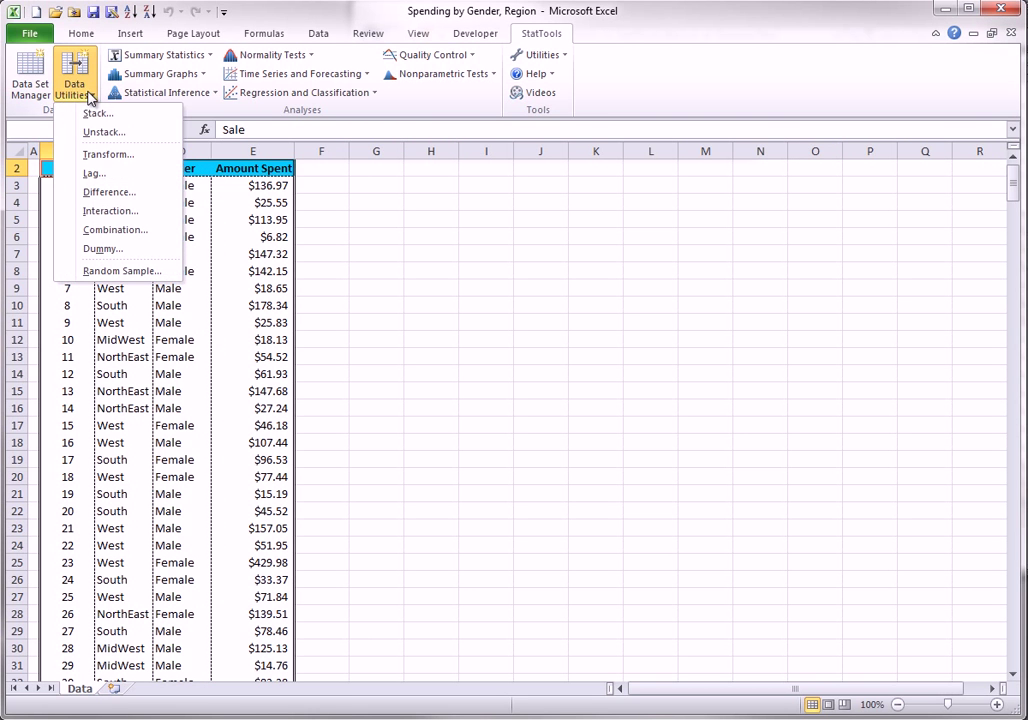
pyautogui.click(100, 248)
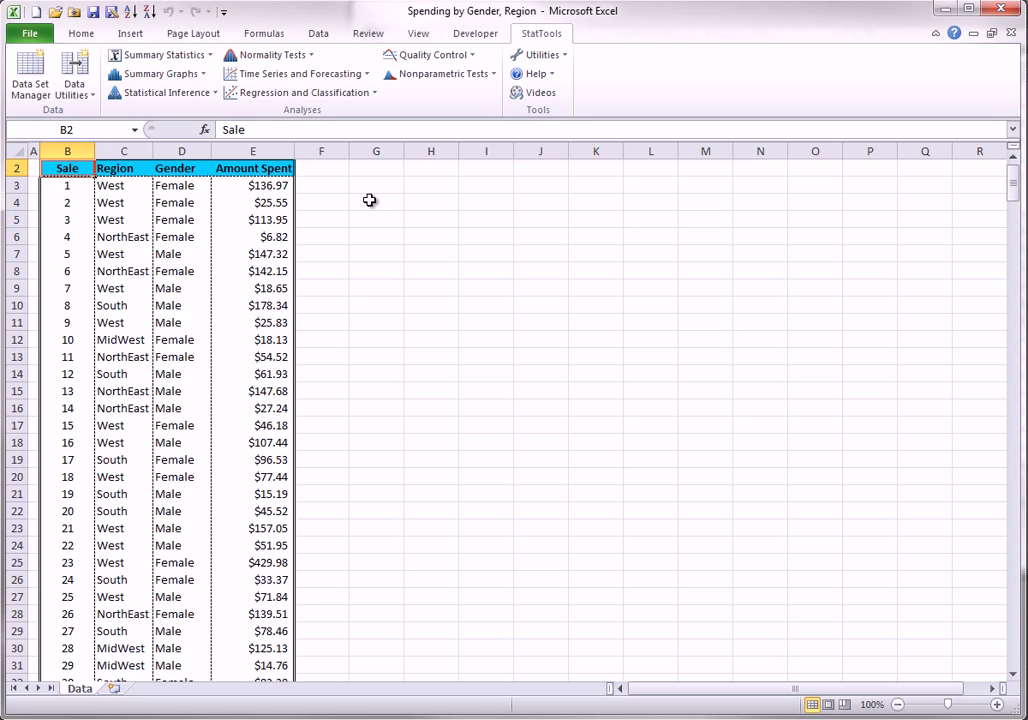
# Create one dummy variable for each distinct category of Region in the Spending Data set.
pyautogui.click(93, 97)
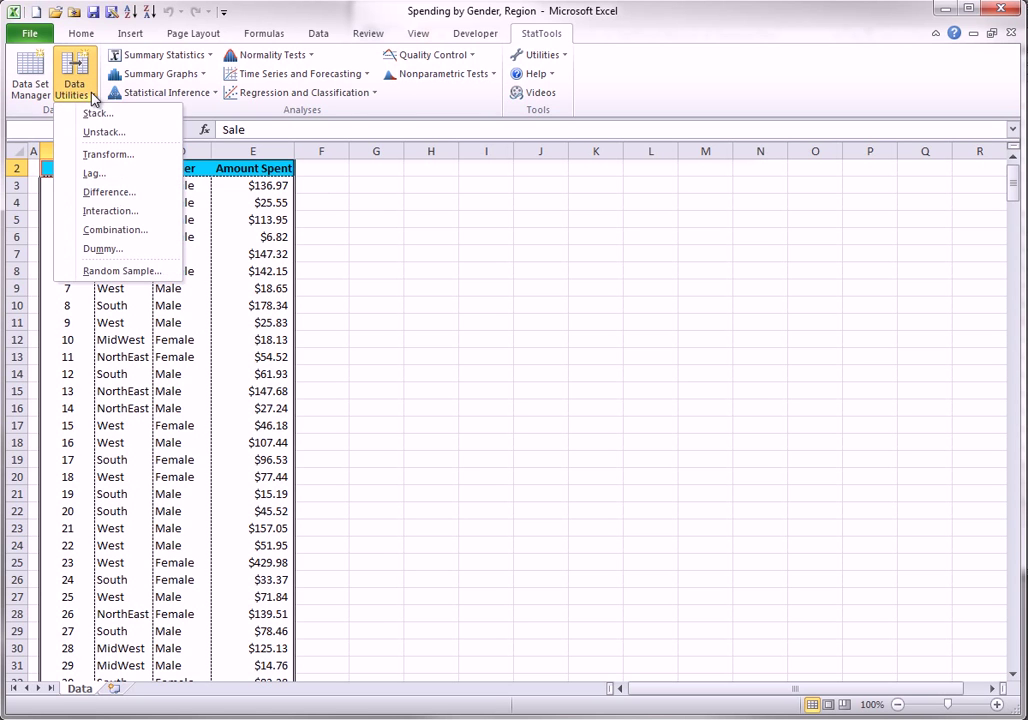
pyautogui.click(101, 249)
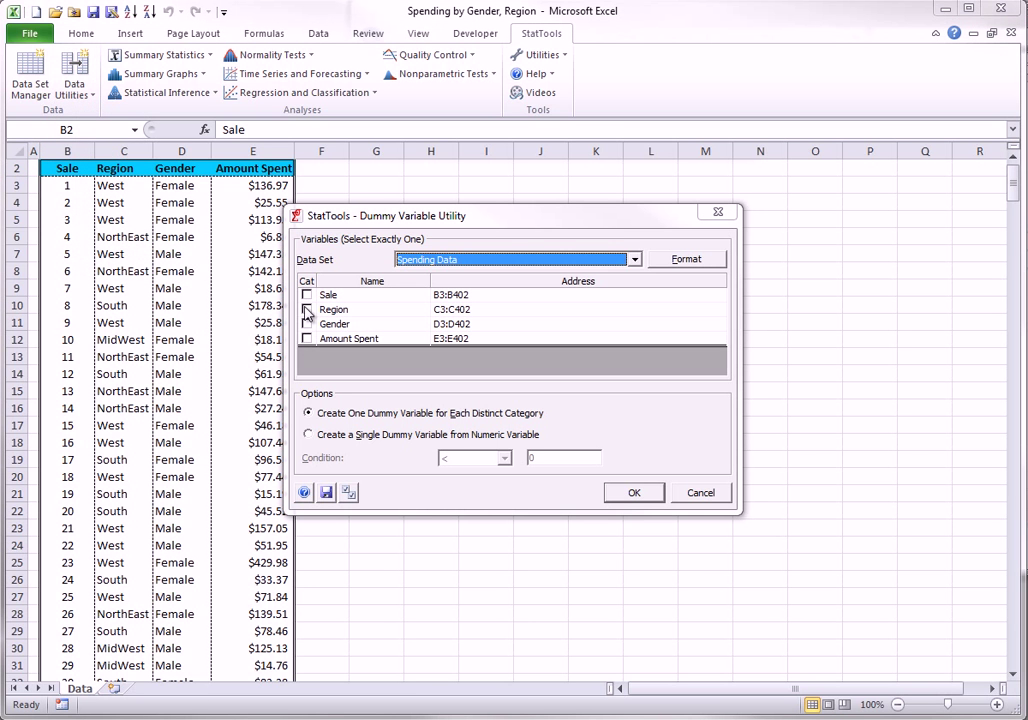
pyautogui.click(306, 309)
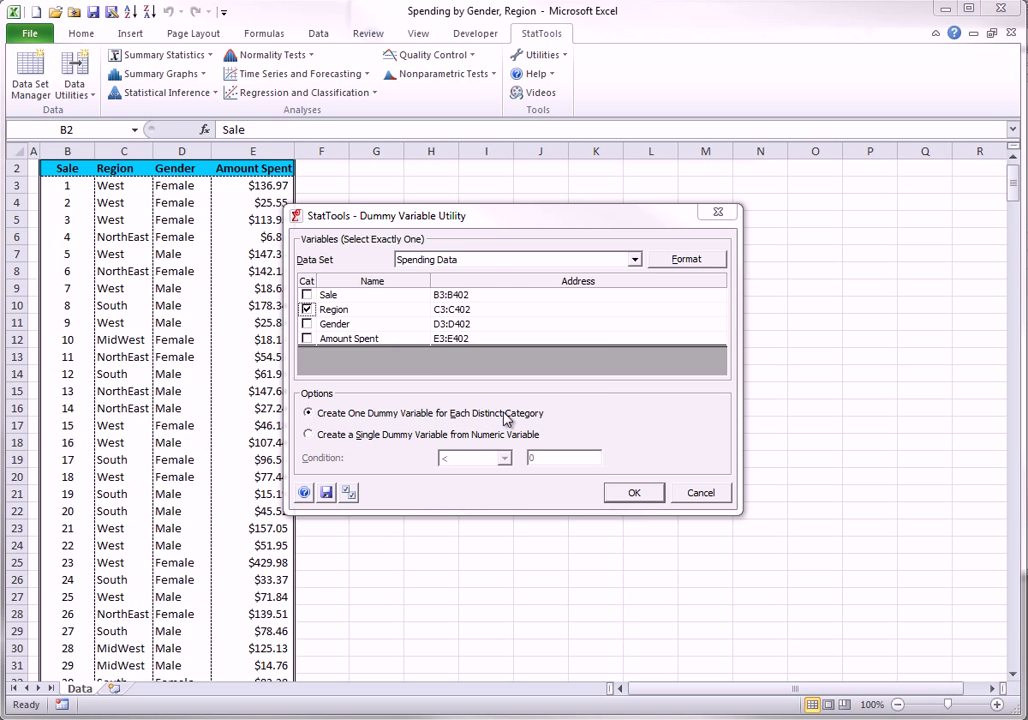
pyautogui.click(636, 494)
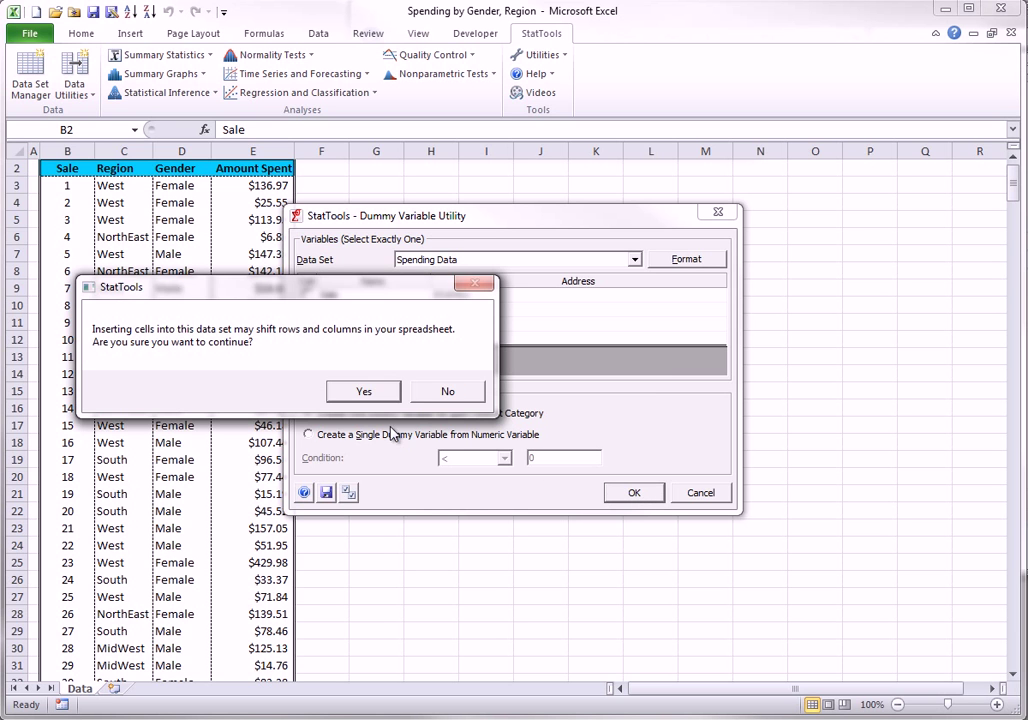
pyautogui.click(363, 392)
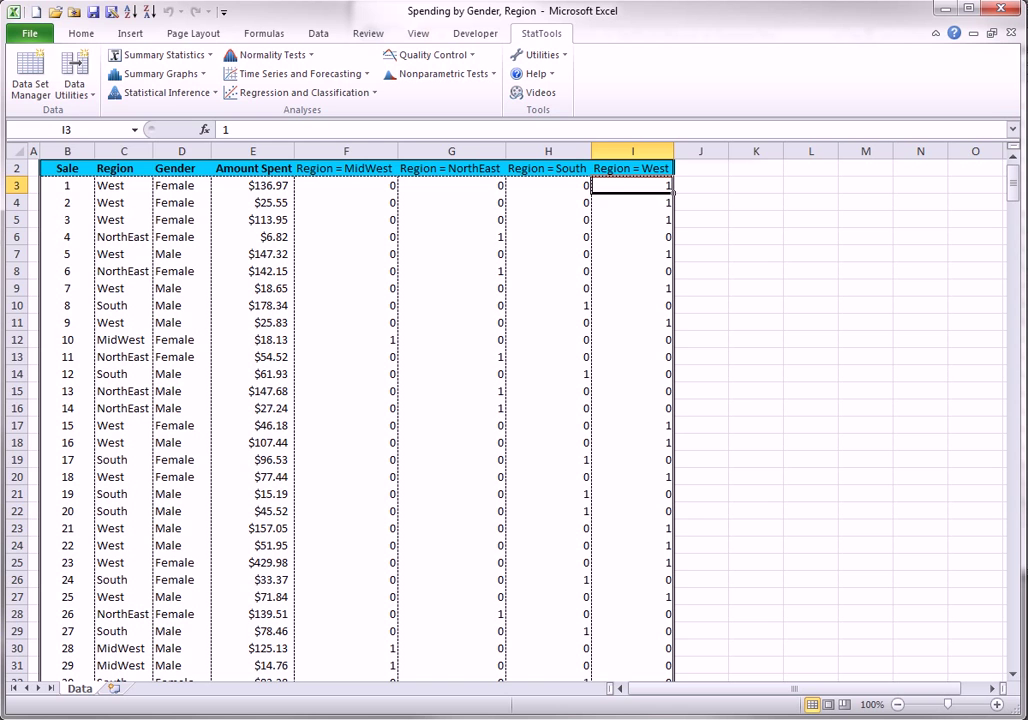
# Create one dummy variable for each distinct category of Gender in the Spending Data set, replacing Region as the selected variable.
pyautogui.click(76, 88)
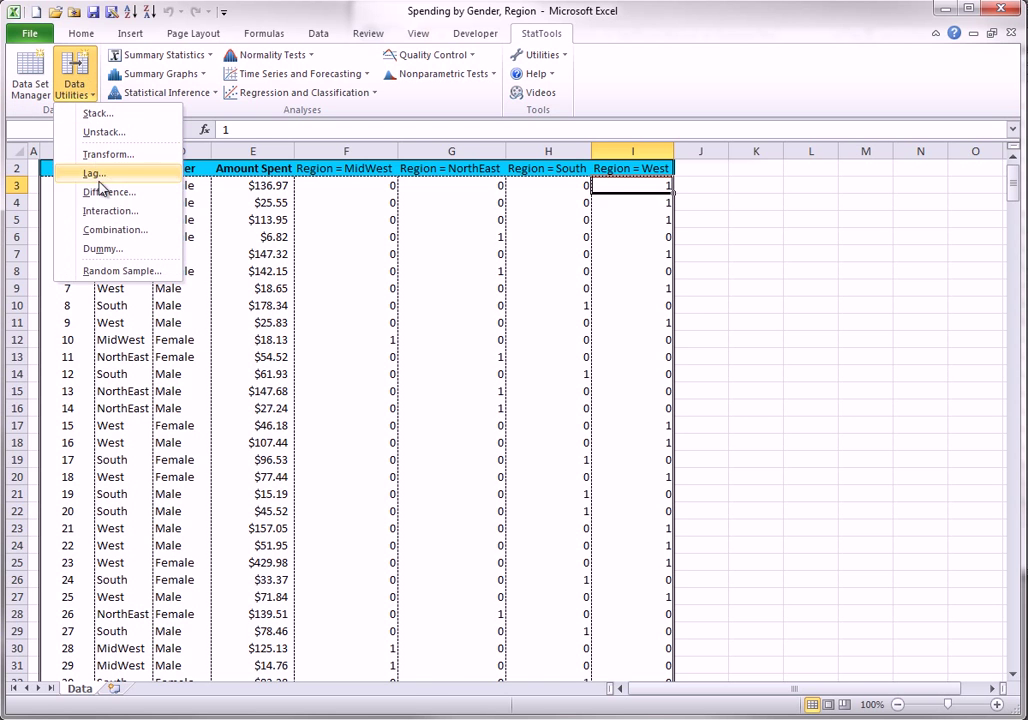
pyautogui.click(104, 249)
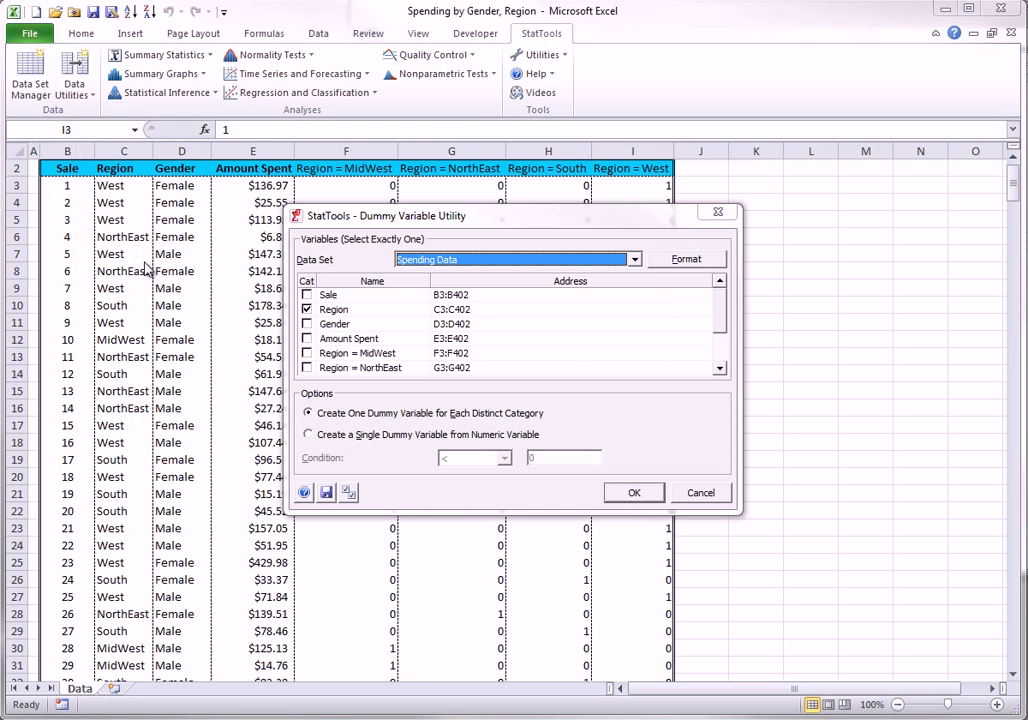
pyautogui.click(306, 324)
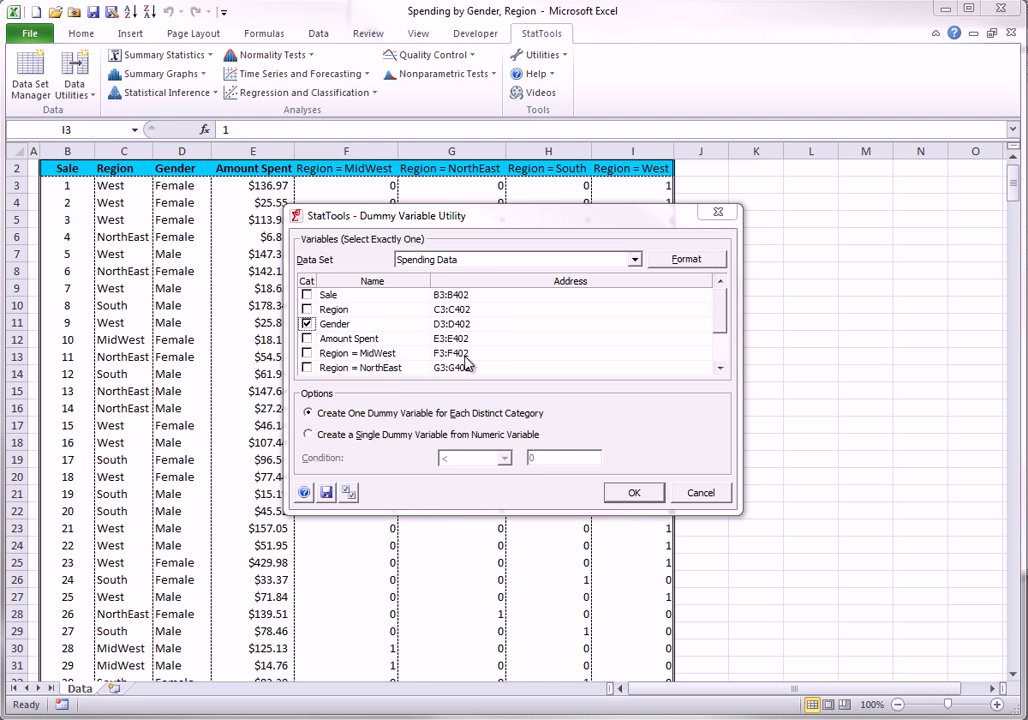
pyautogui.click(632, 493)
pyautogui.click(364, 390)
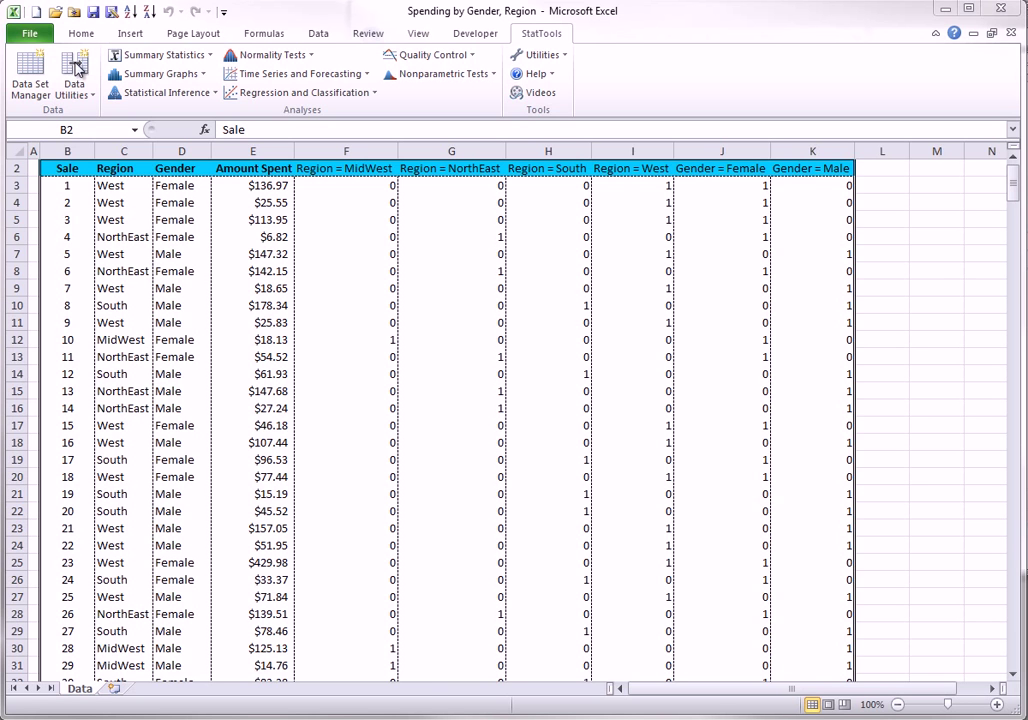
# Create a single dummy variable from the numeric variable Amount Spent in Spending Data, using the condition < 150.
pyautogui.click(92, 103)
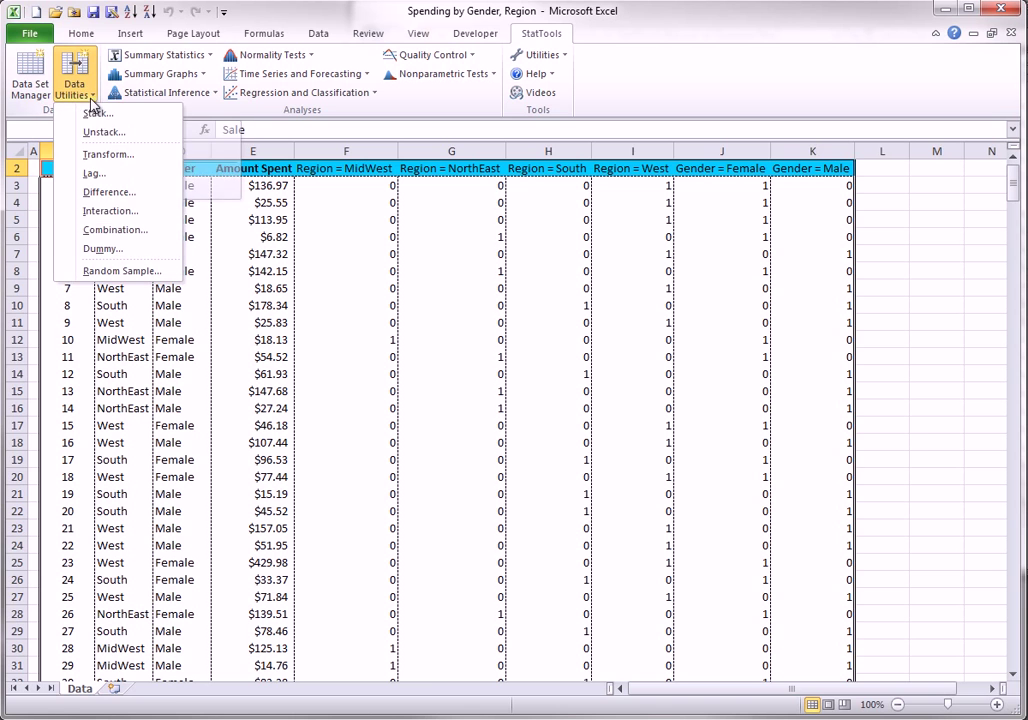
pyautogui.click(140, 250)
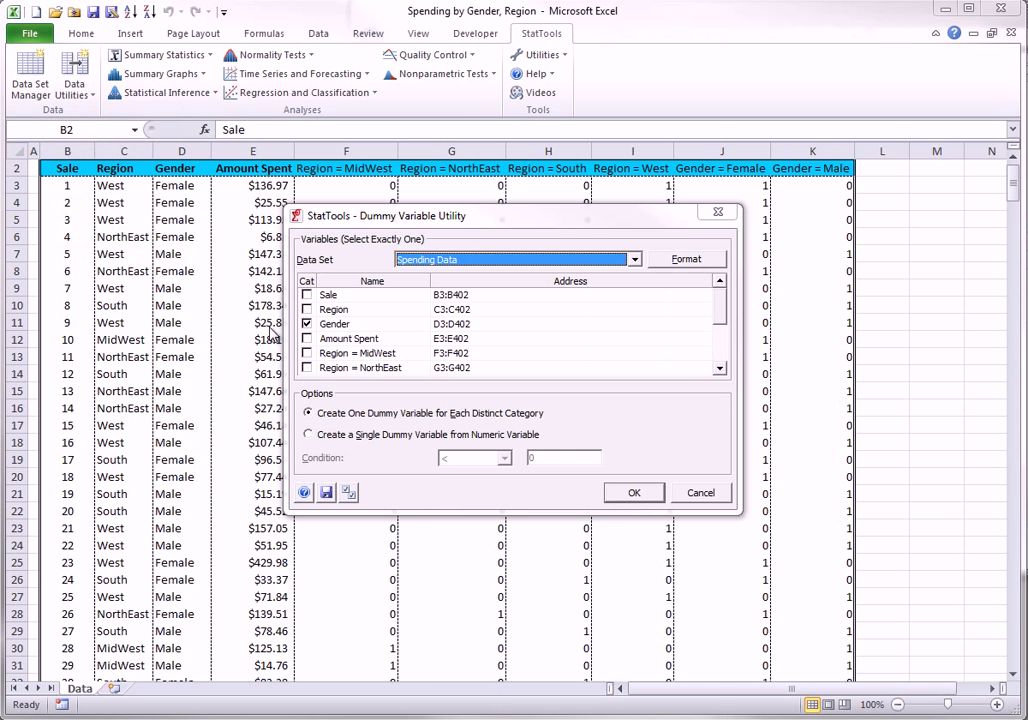
pyautogui.click(307, 338)
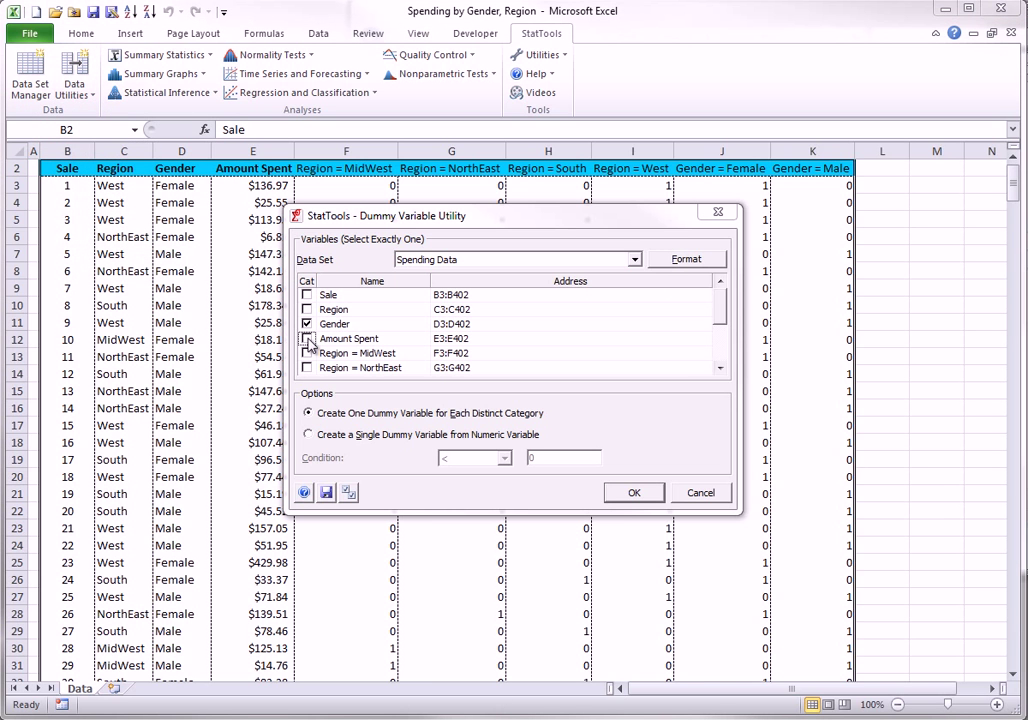
pyautogui.click(318, 435)
pyautogui.doubleClick(552, 459)
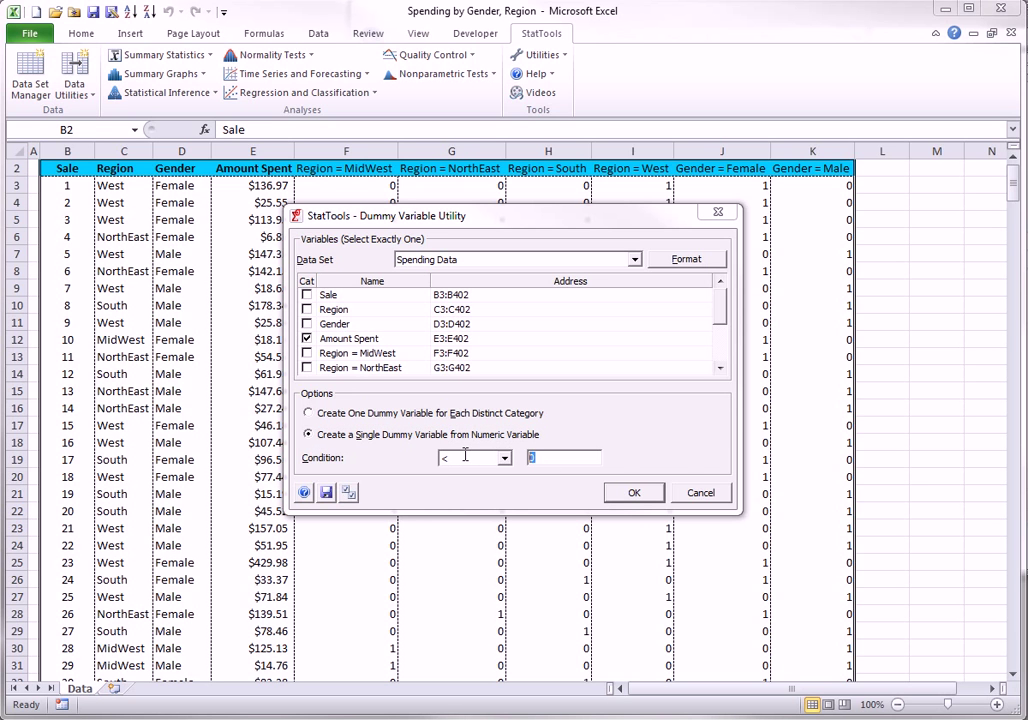
pyautogui.write('150')
pyautogui.click(632, 495)
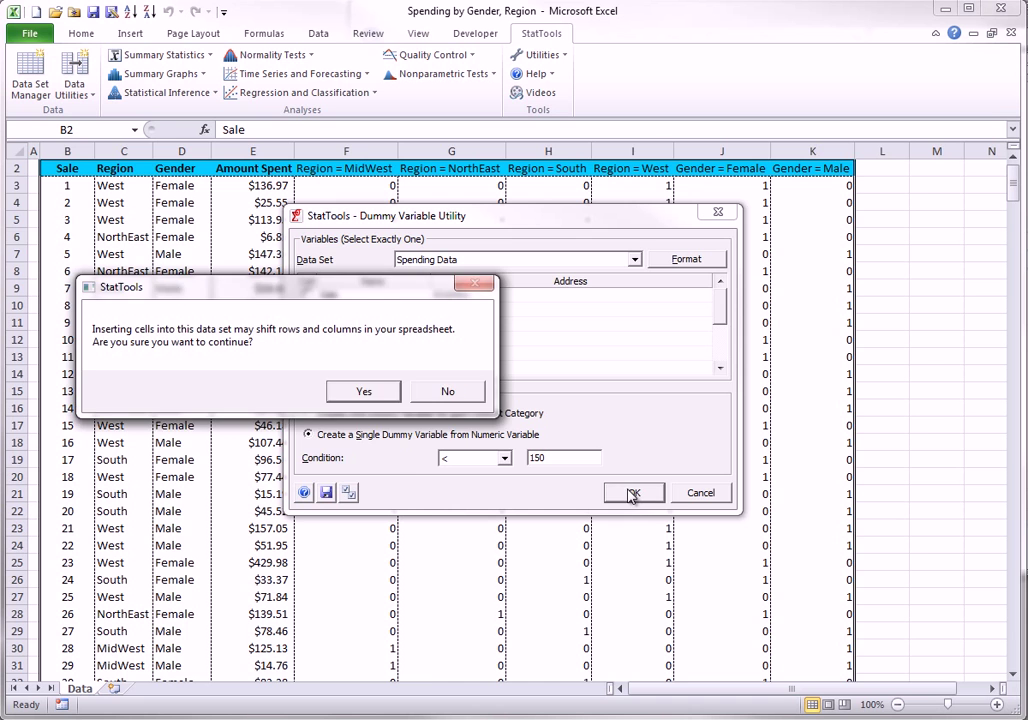
pyautogui.click(360, 390)
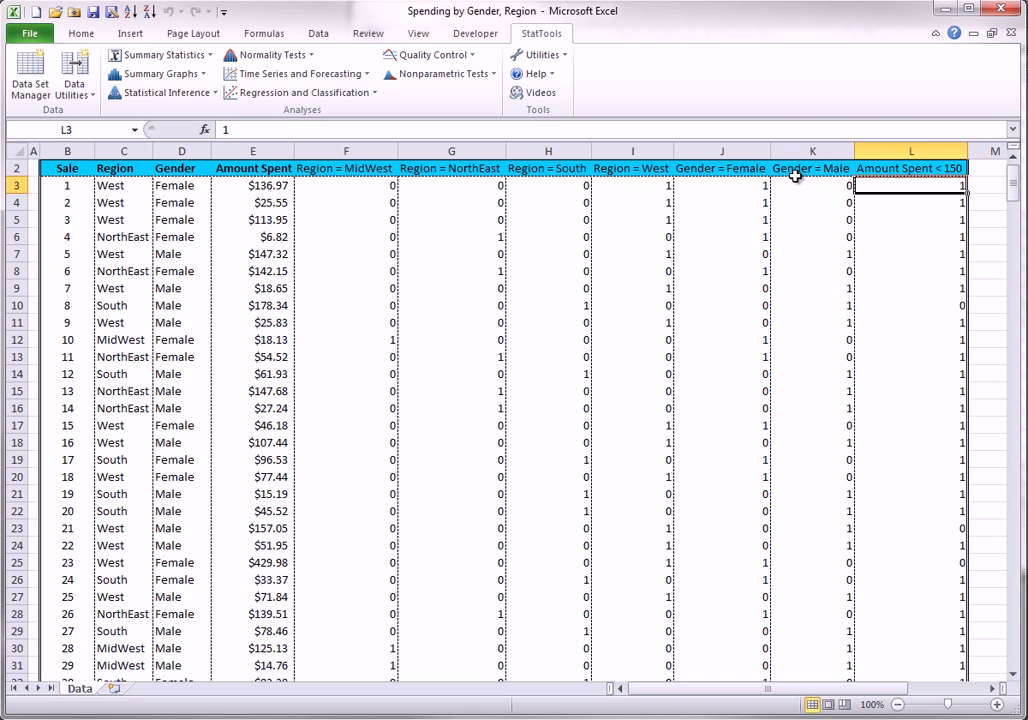
# Create interaction variables between the two category variables Region and Gender in the Spending Data set.
pyautogui.click(75, 78)
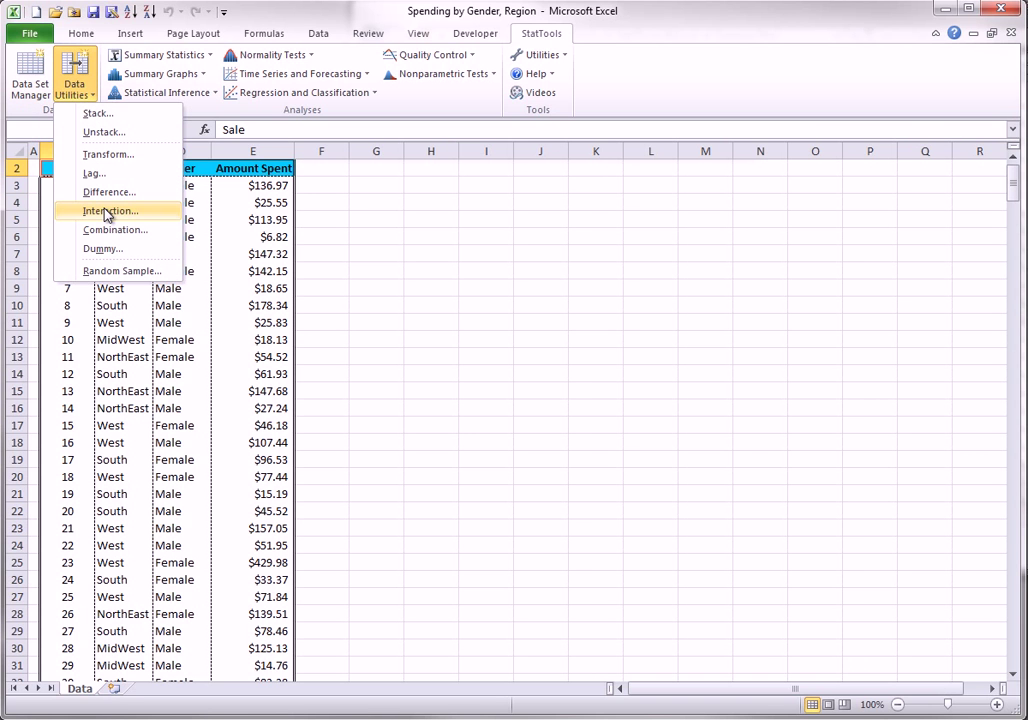
pyautogui.click(445, 207)
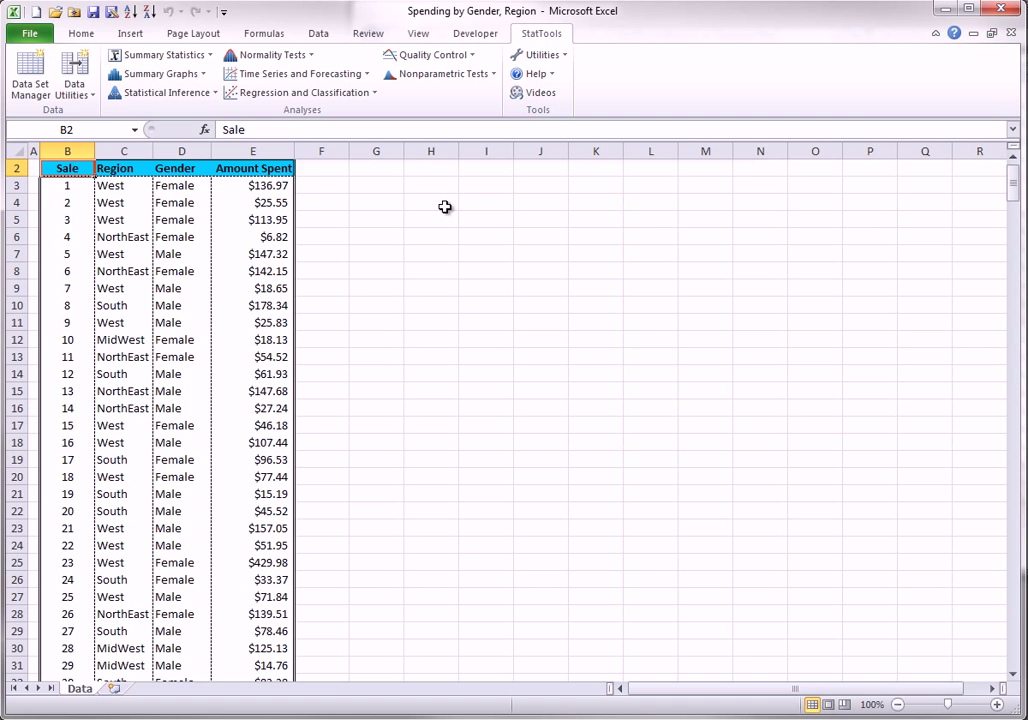
pyautogui.click(84, 96)
pyautogui.click(104, 211)
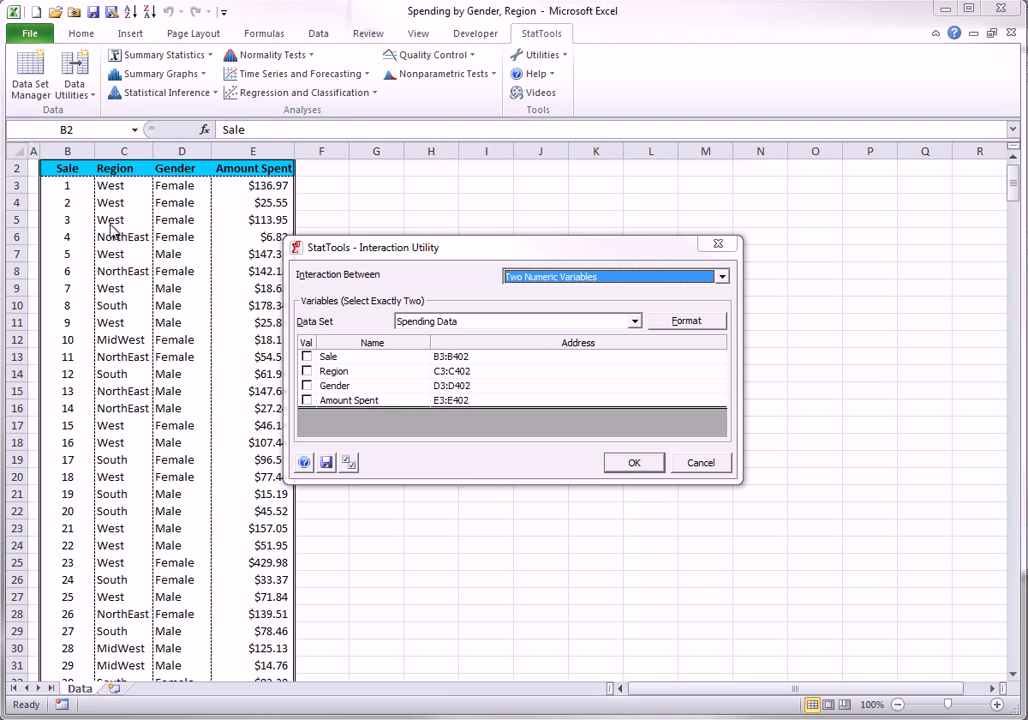
pyautogui.click(307, 371)
pyautogui.click(307, 386)
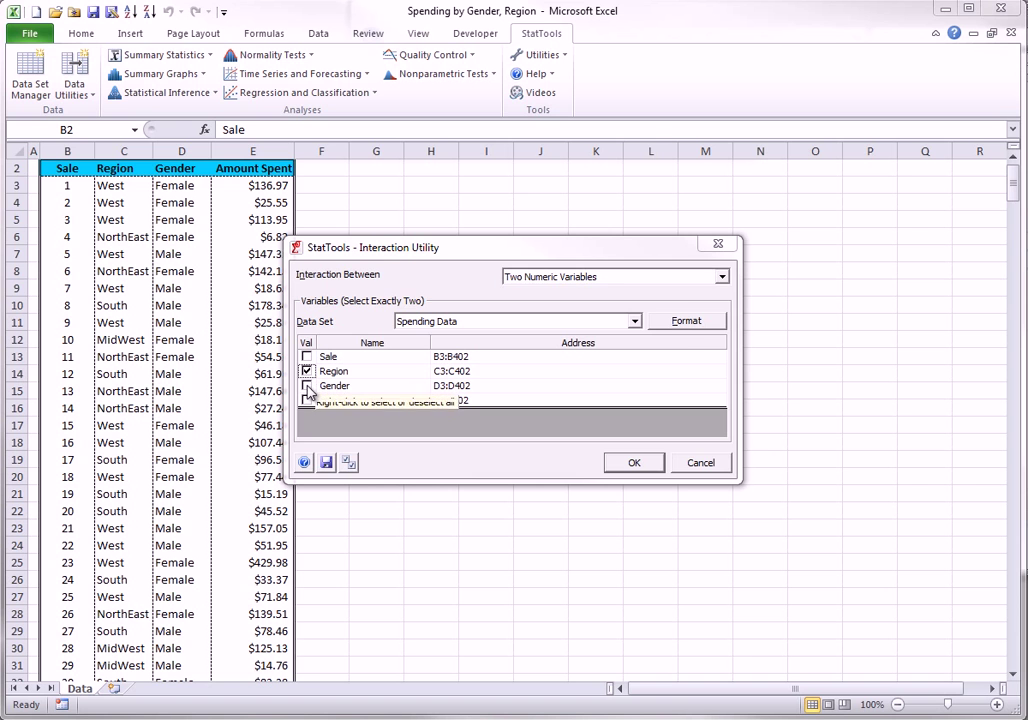
pyautogui.click(722, 277)
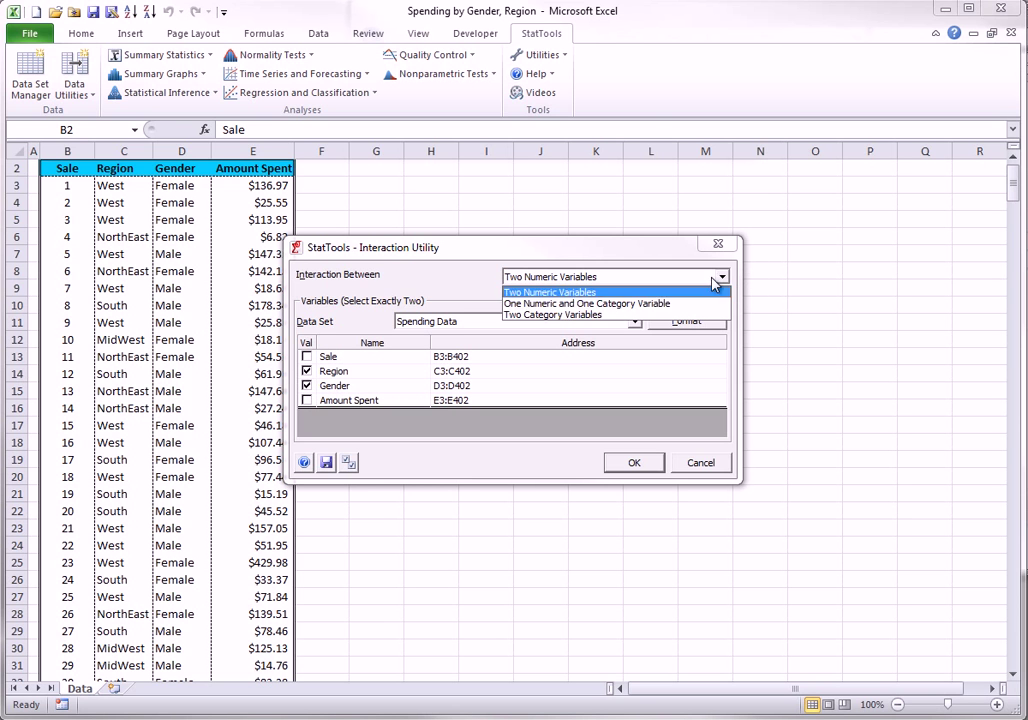
pyautogui.click(538, 318)
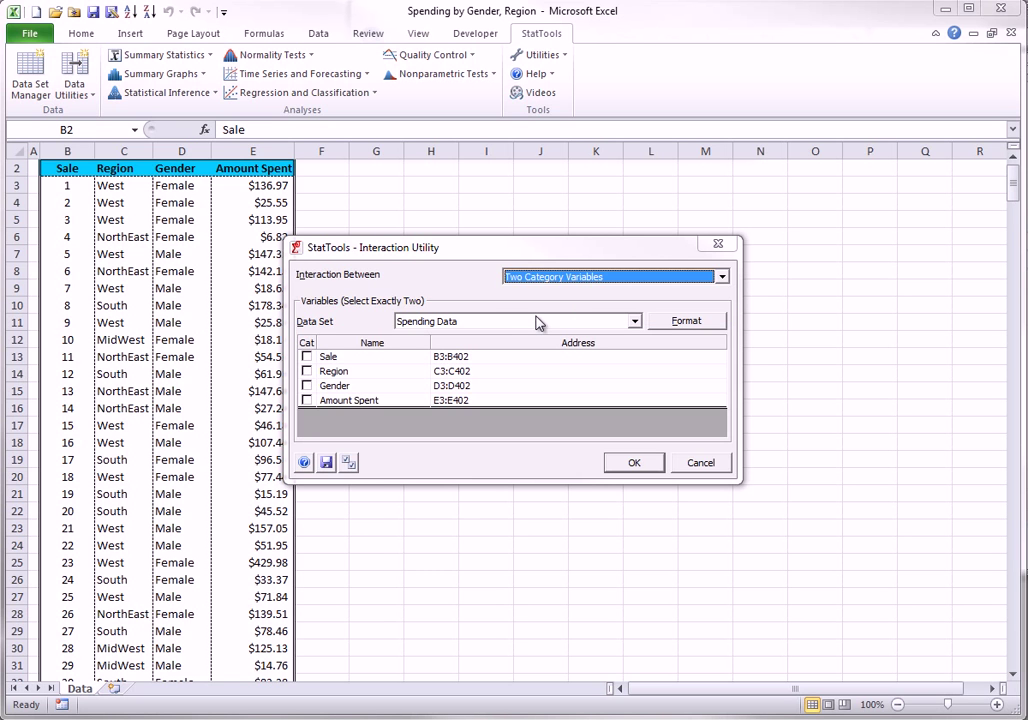
pyautogui.click(307, 371)
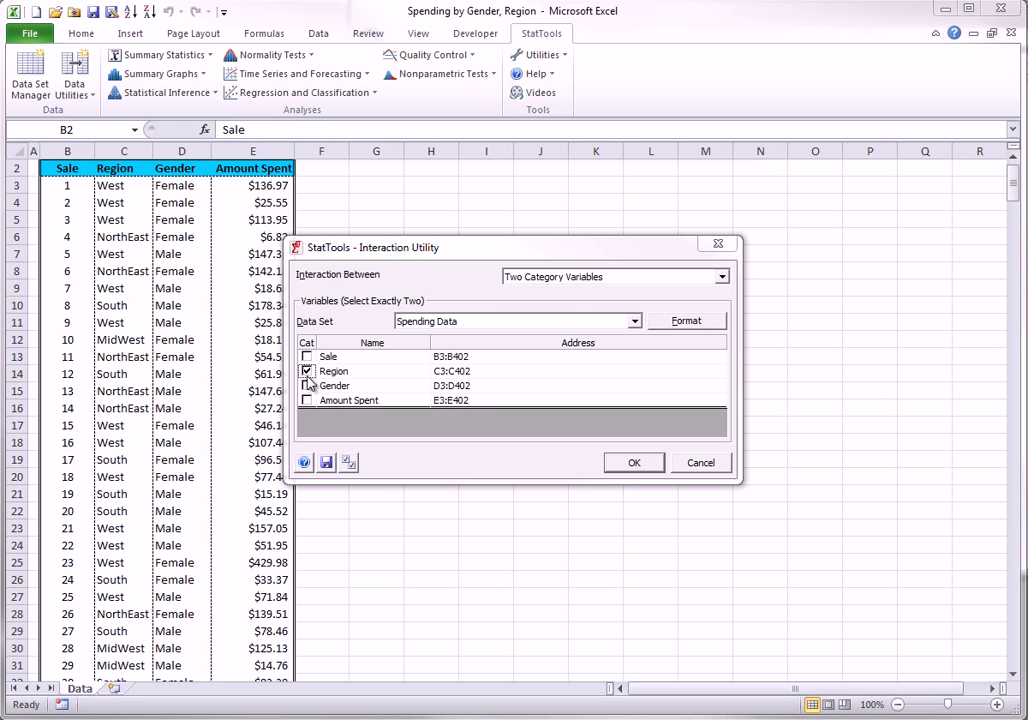
pyautogui.click(307, 385)
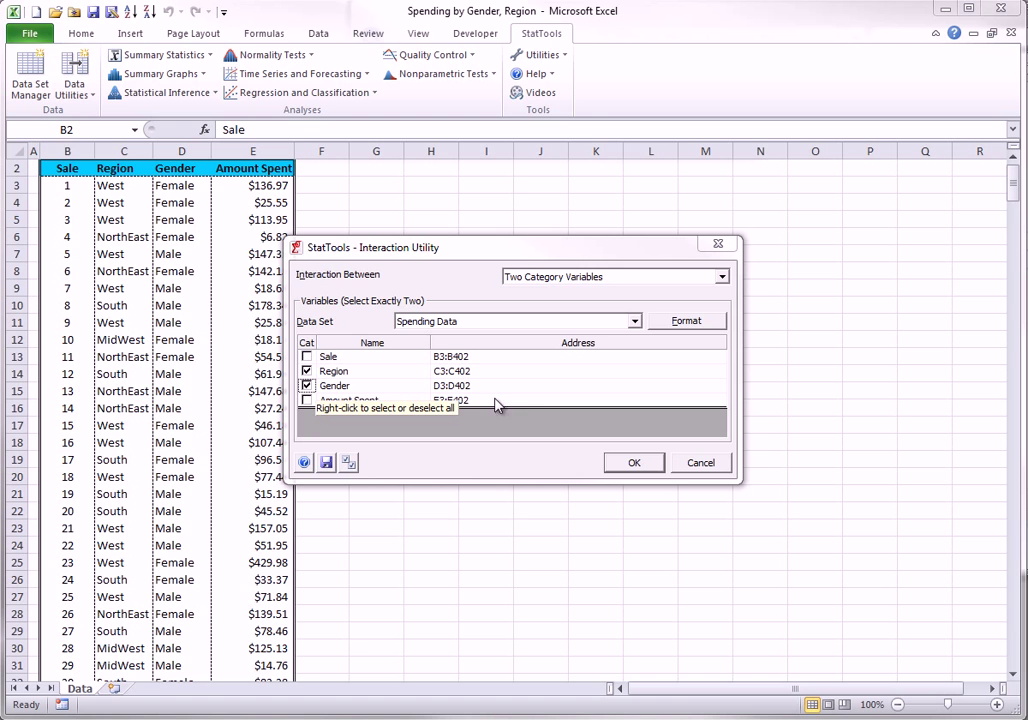
pyautogui.click(633, 464)
pyautogui.click(361, 394)
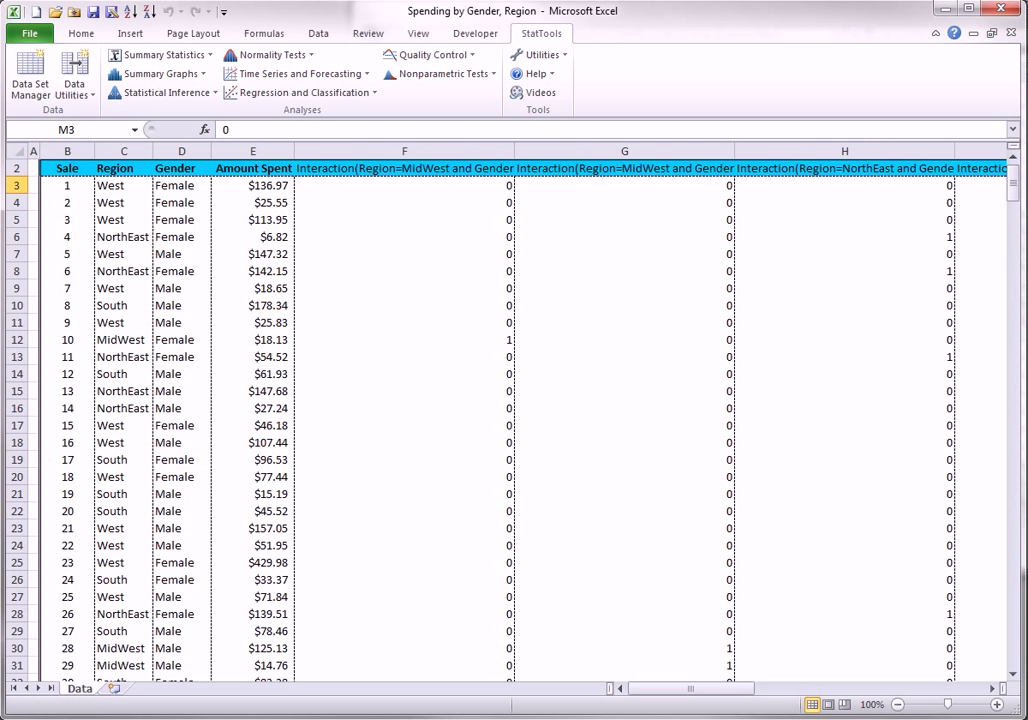
pyautogui.moveTo(648, 690); pyautogui.dragTo(603, 707)
# Create interaction variables between one numeric and one category variable, with Gender as category and Amount Spent as value.
pyautogui.click(80, 78)
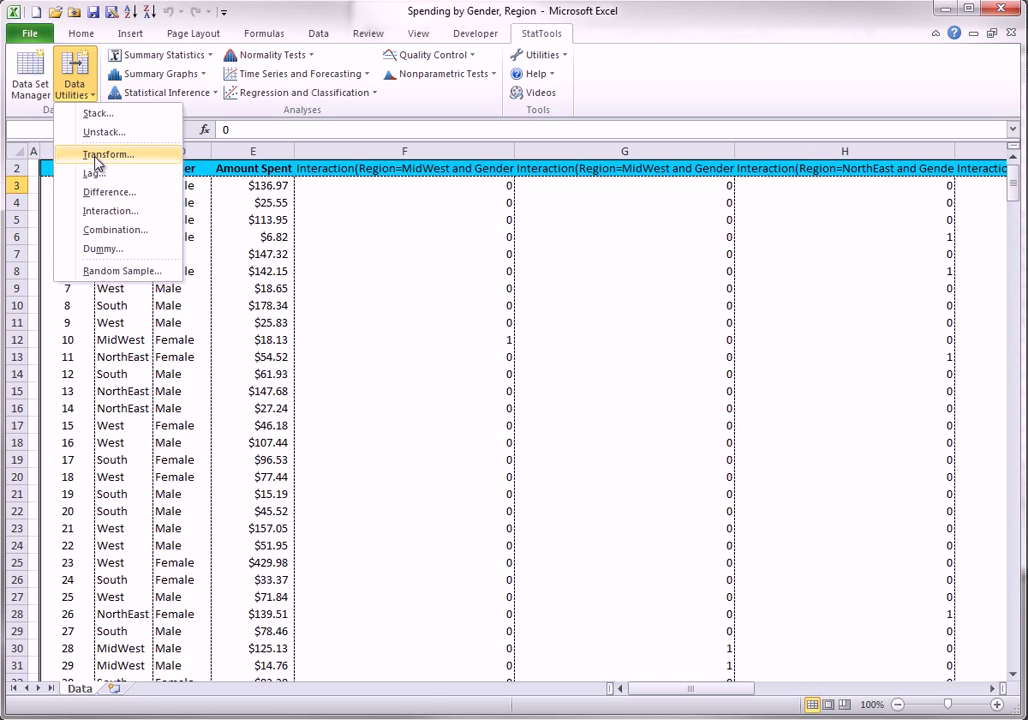
pyautogui.click(103, 211)
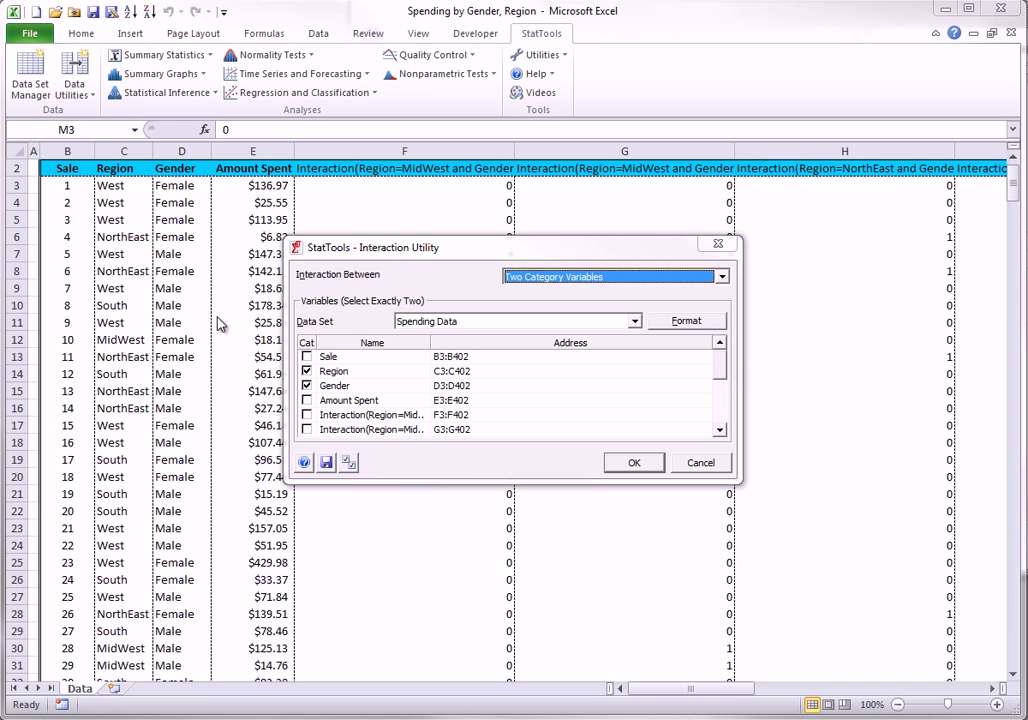
pyautogui.click(722, 277)
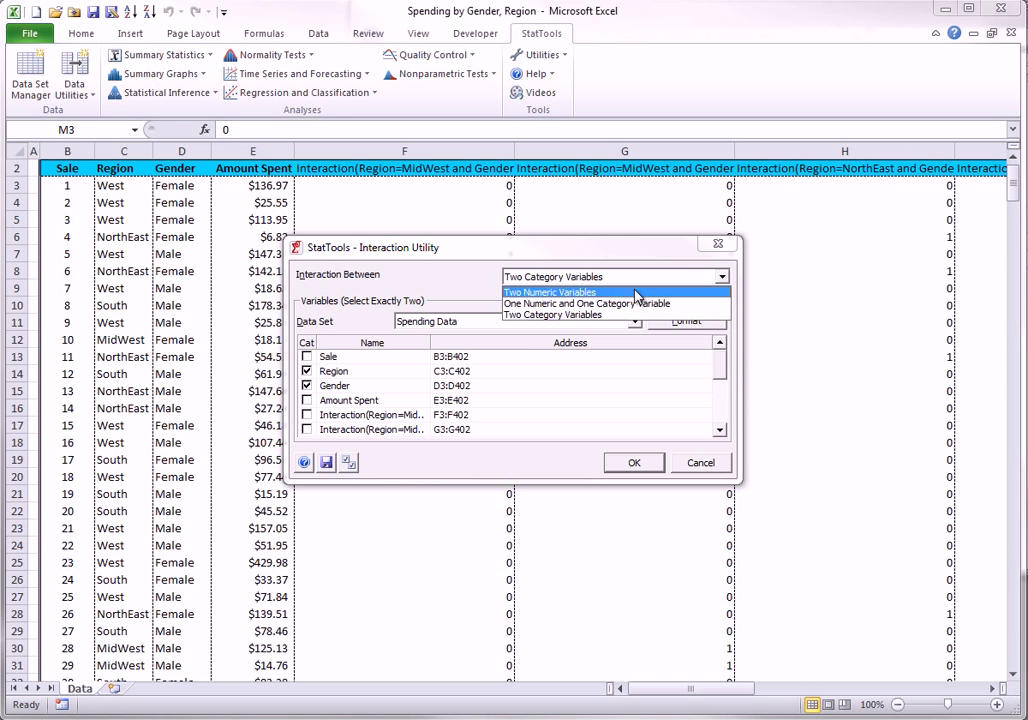
pyautogui.click(577, 304)
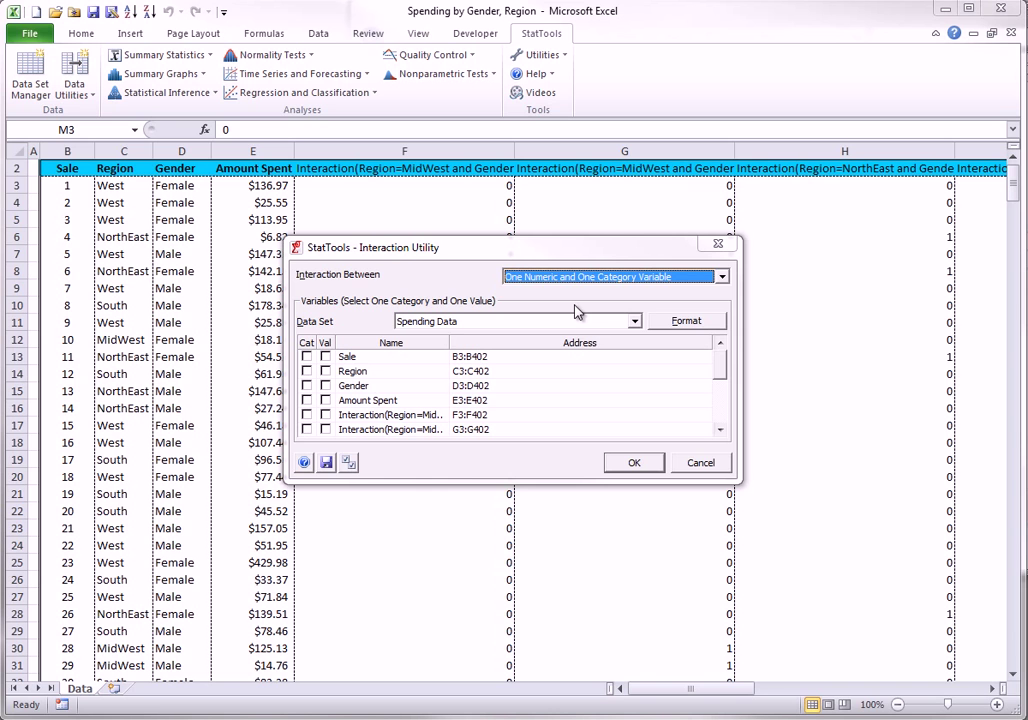
pyautogui.click(307, 386)
pyautogui.click(307, 386)
pyautogui.click(326, 401)
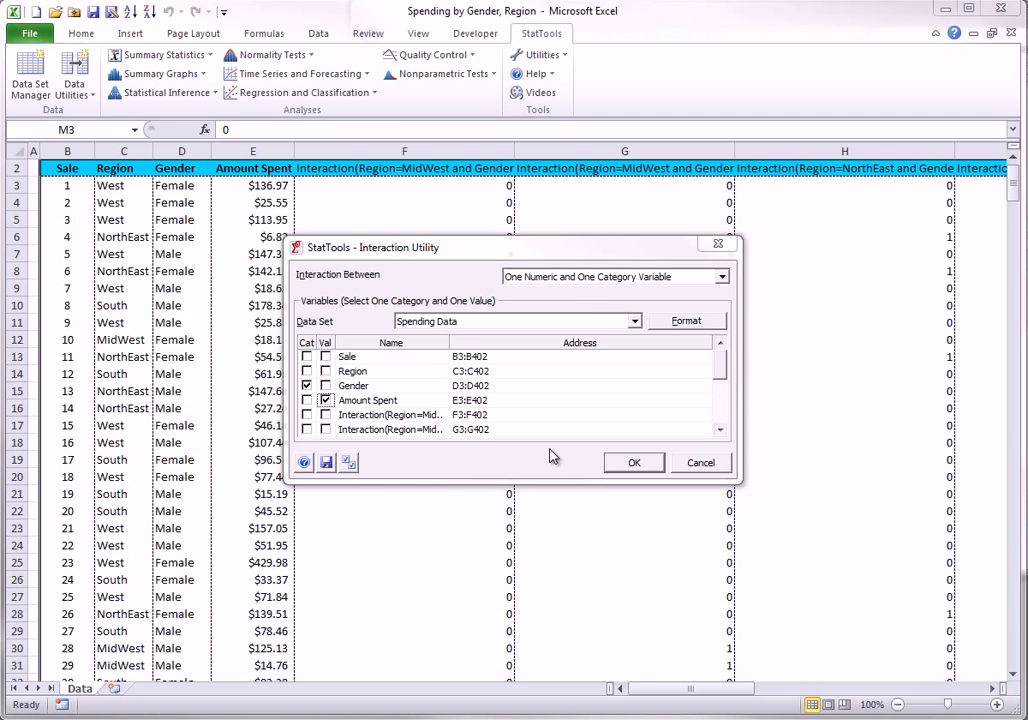
pyautogui.click(631, 465)
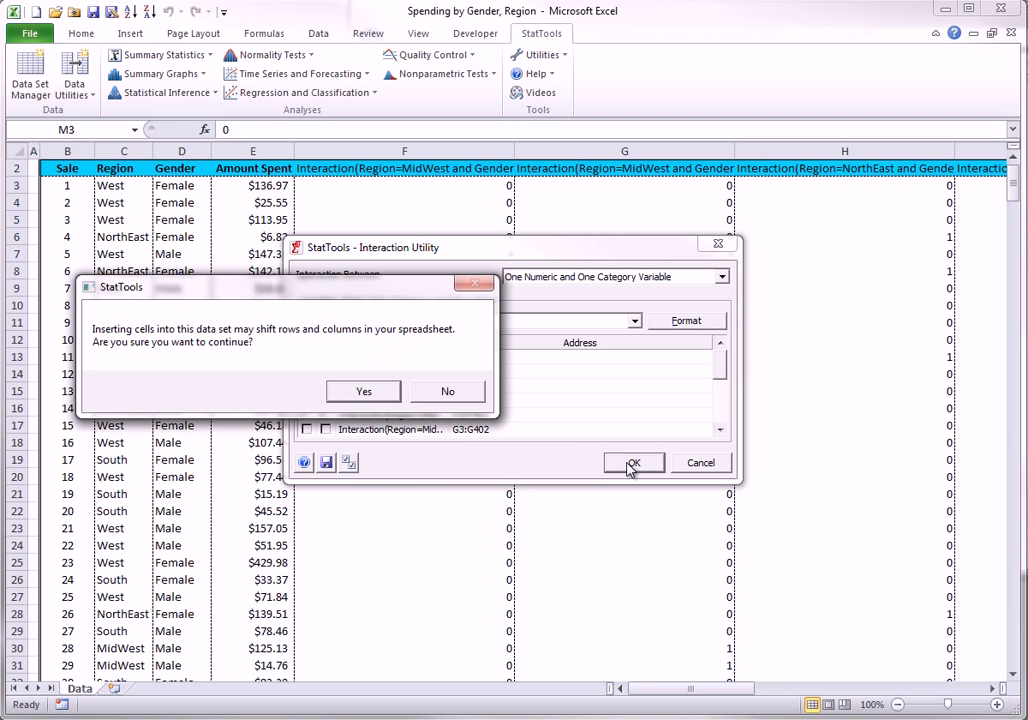
pyautogui.click(357, 393)
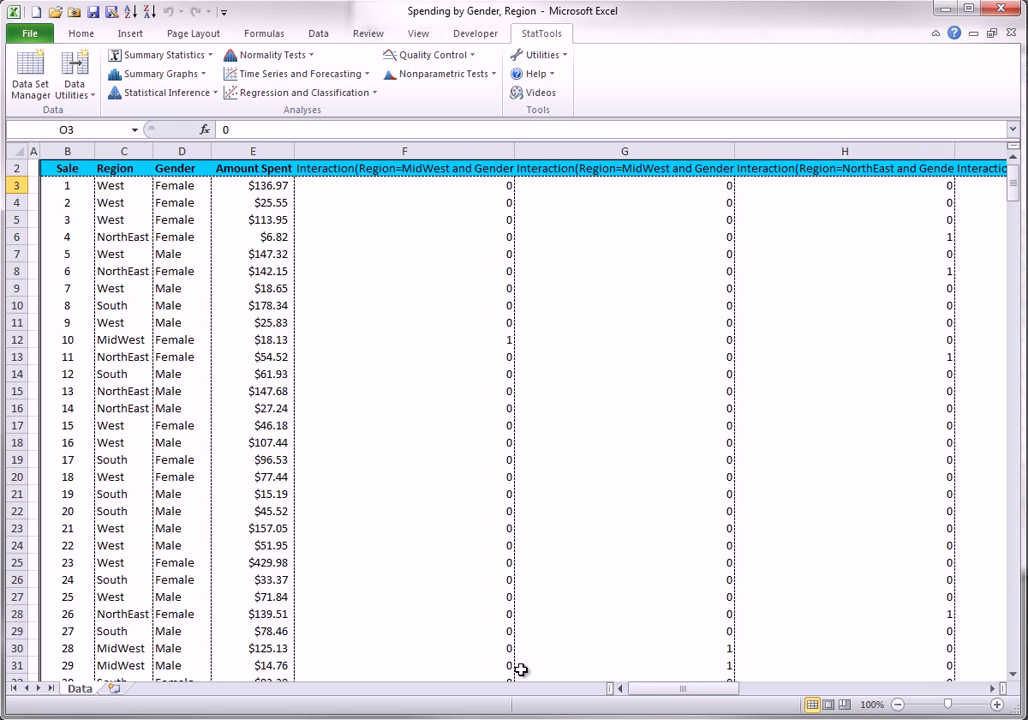
pyautogui.moveTo(654, 690); pyautogui.dragTo(941, 690)
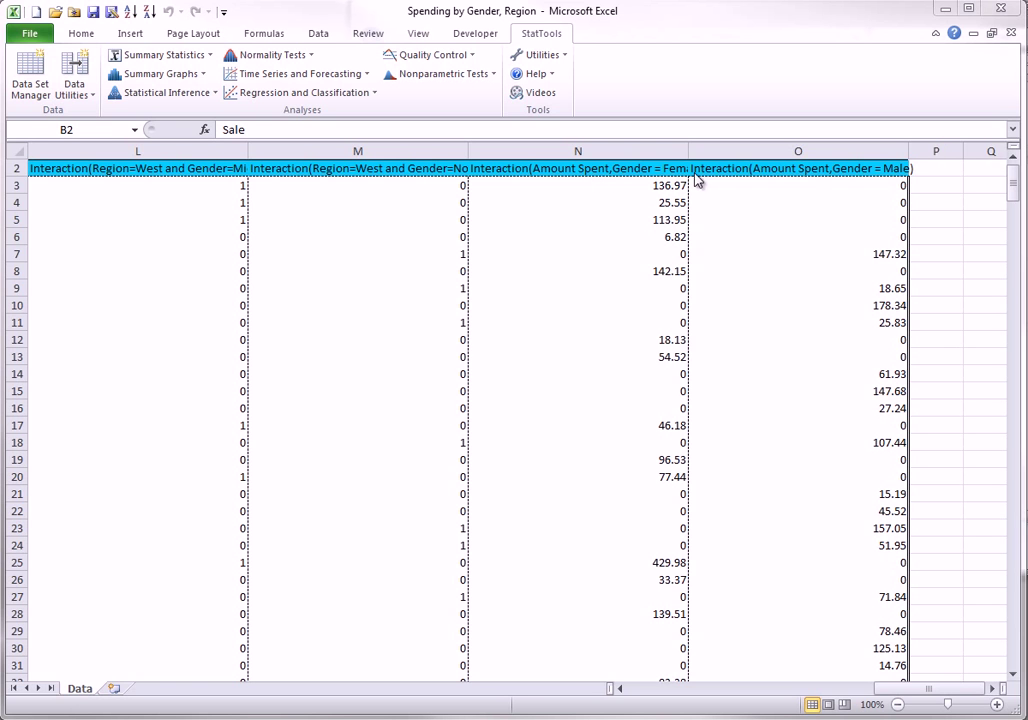
pyautogui.click(808, 187)
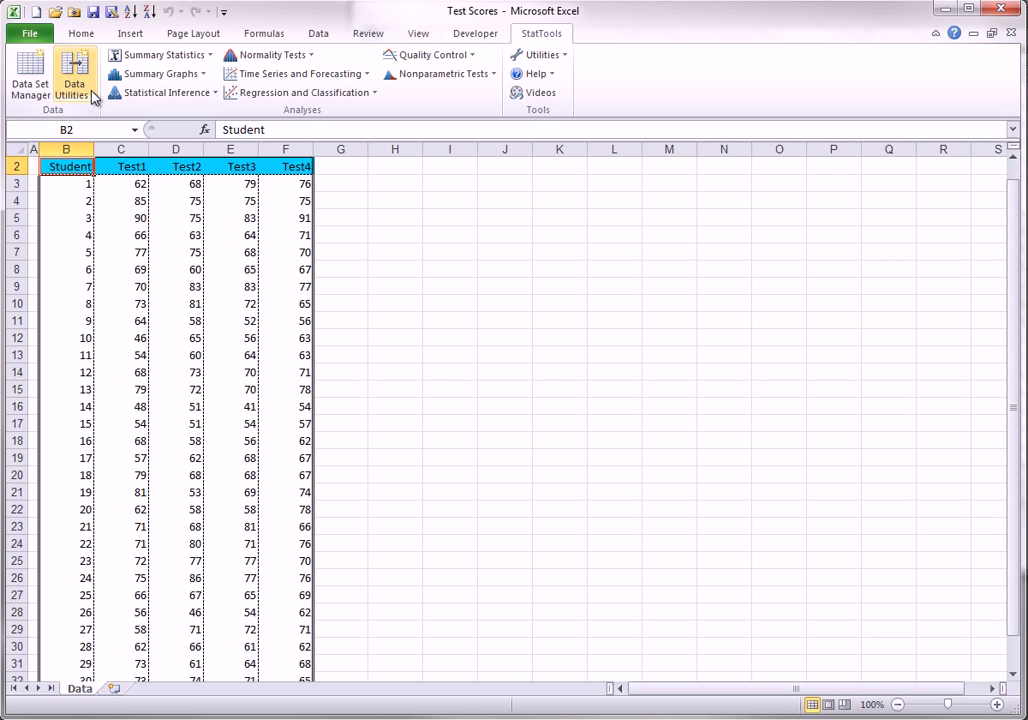
# Create an Average combination variable from Test1, Test2, Test3 and Test4 in the Test Data set.
pyautogui.click(75, 86)
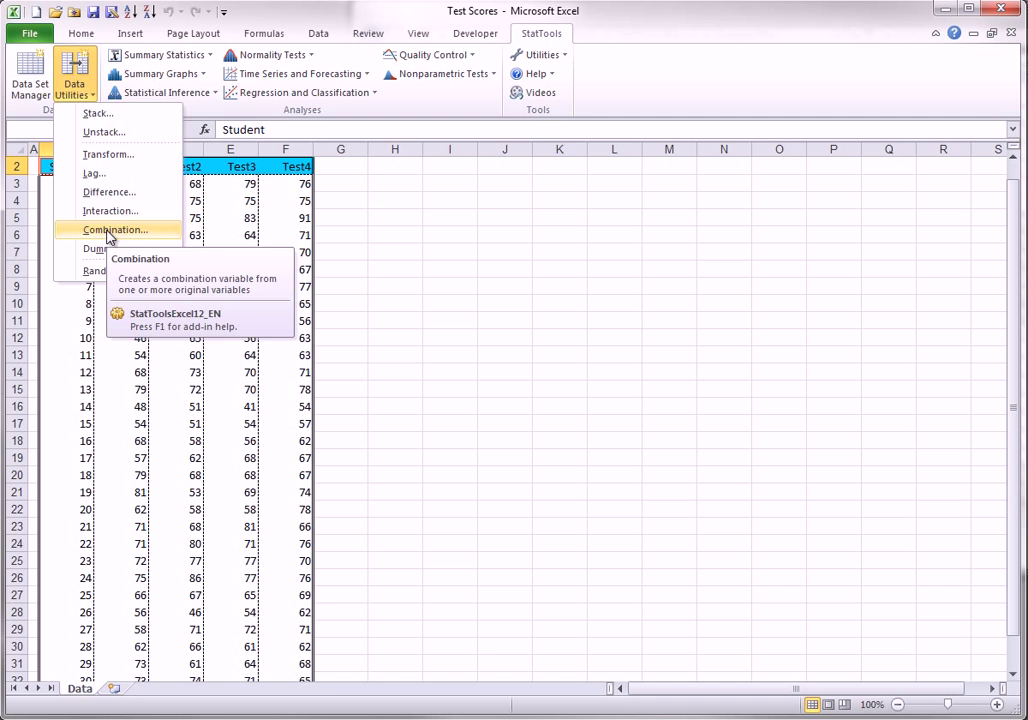
pyautogui.click(457, 222)
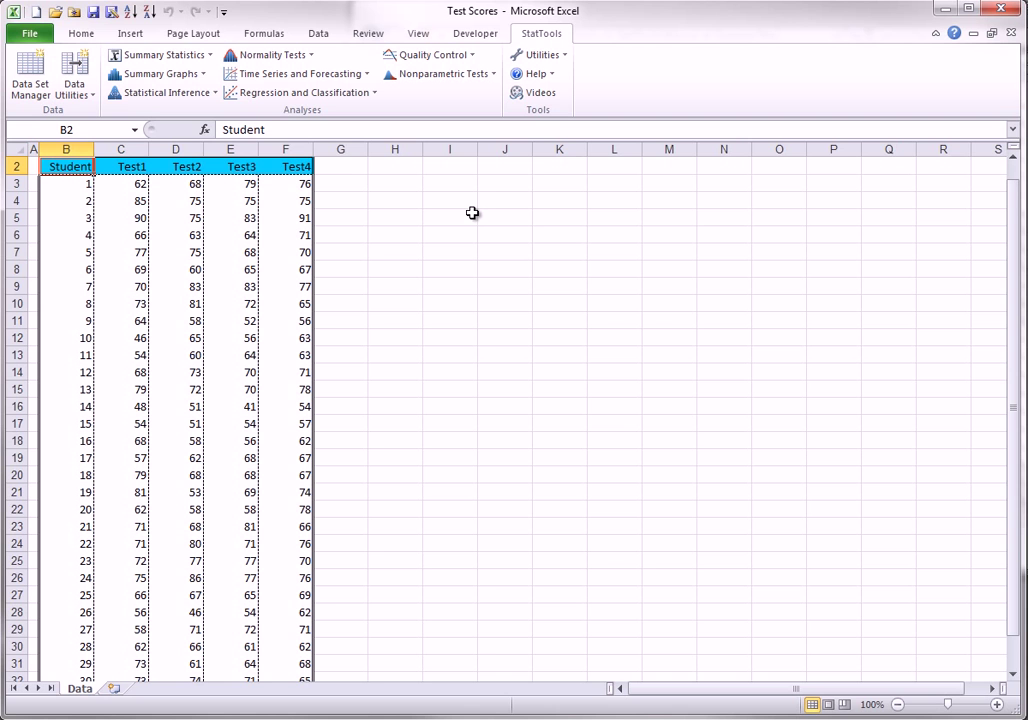
pyautogui.click(75, 76)
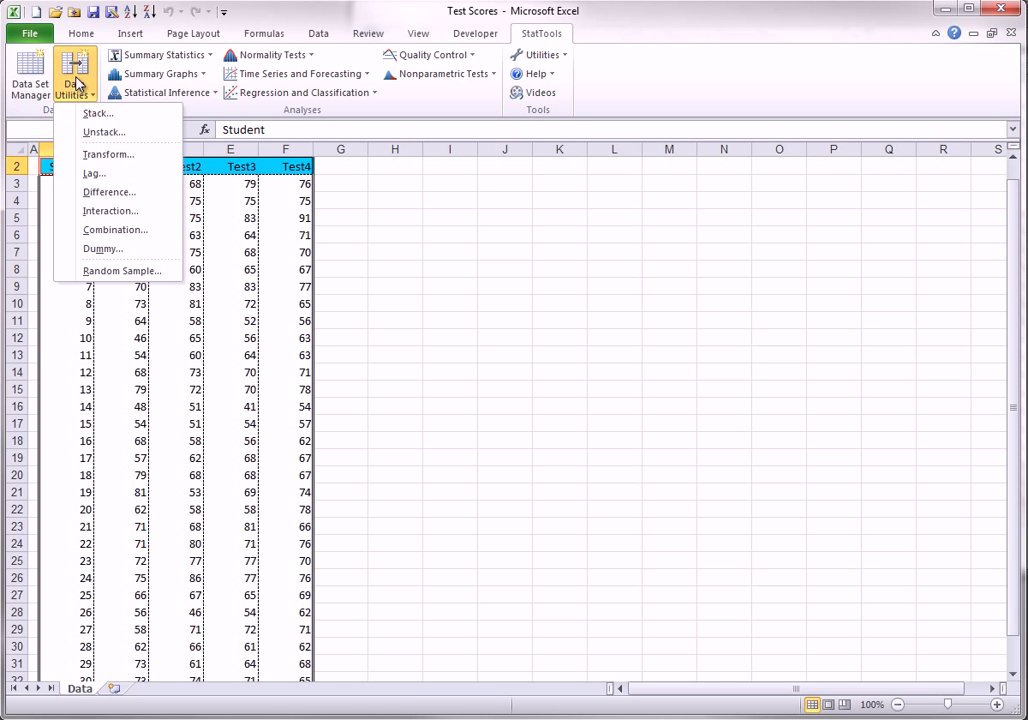
pyautogui.click(110, 229)
pyautogui.click(306, 310)
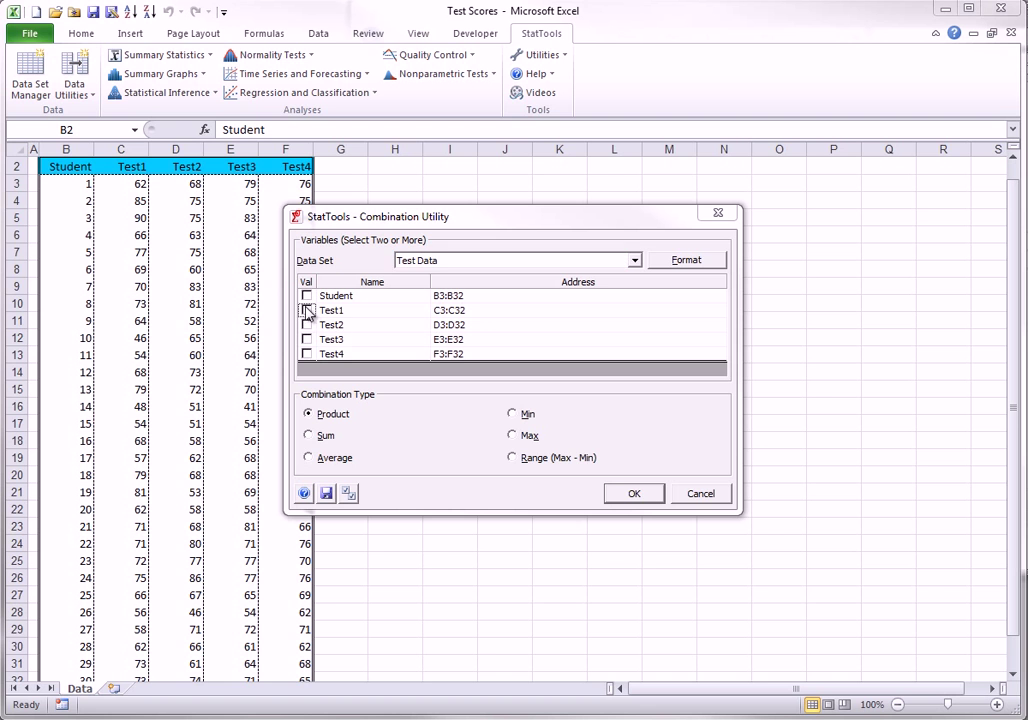
pyautogui.click(306, 325)
pyautogui.click(306, 339)
pyautogui.click(306, 354)
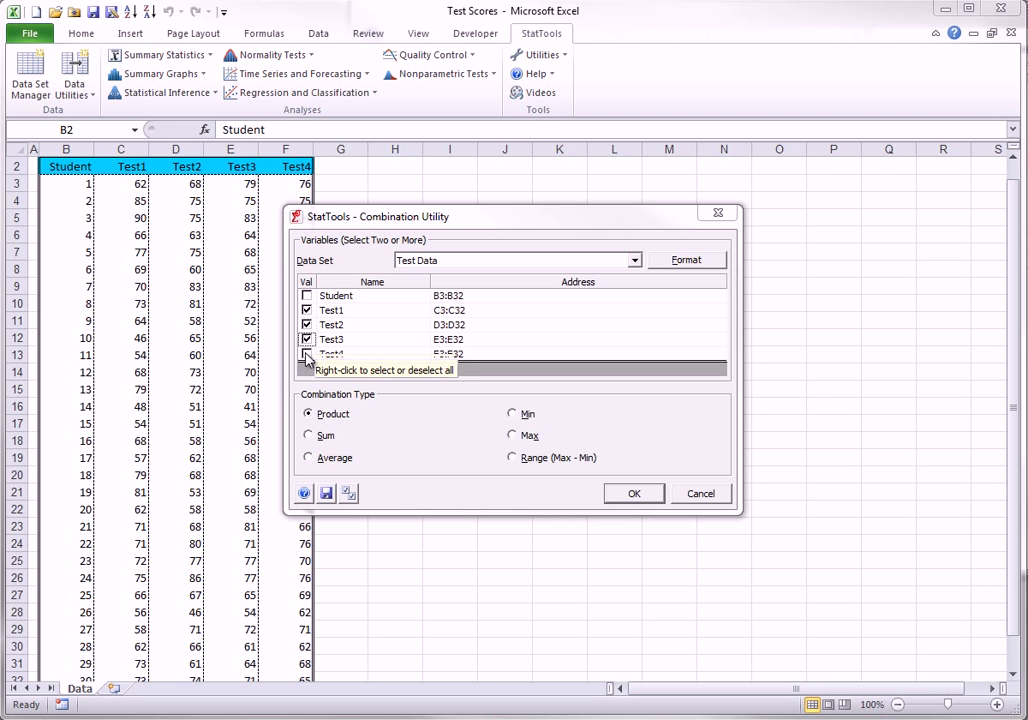
pyautogui.click(310, 458)
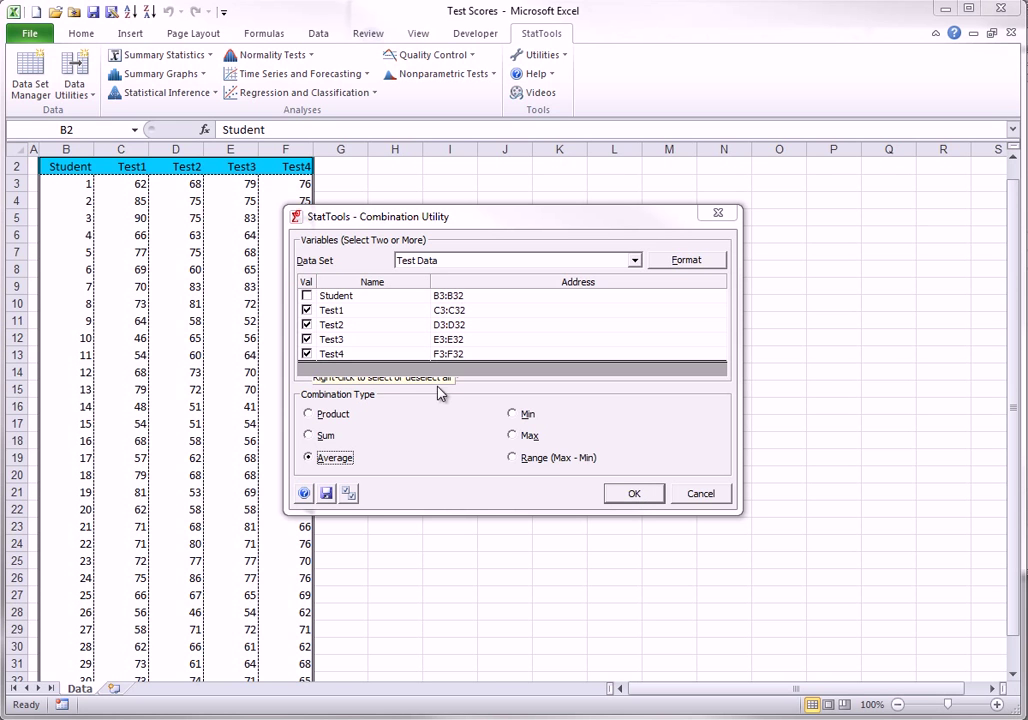
pyautogui.click(630, 493)
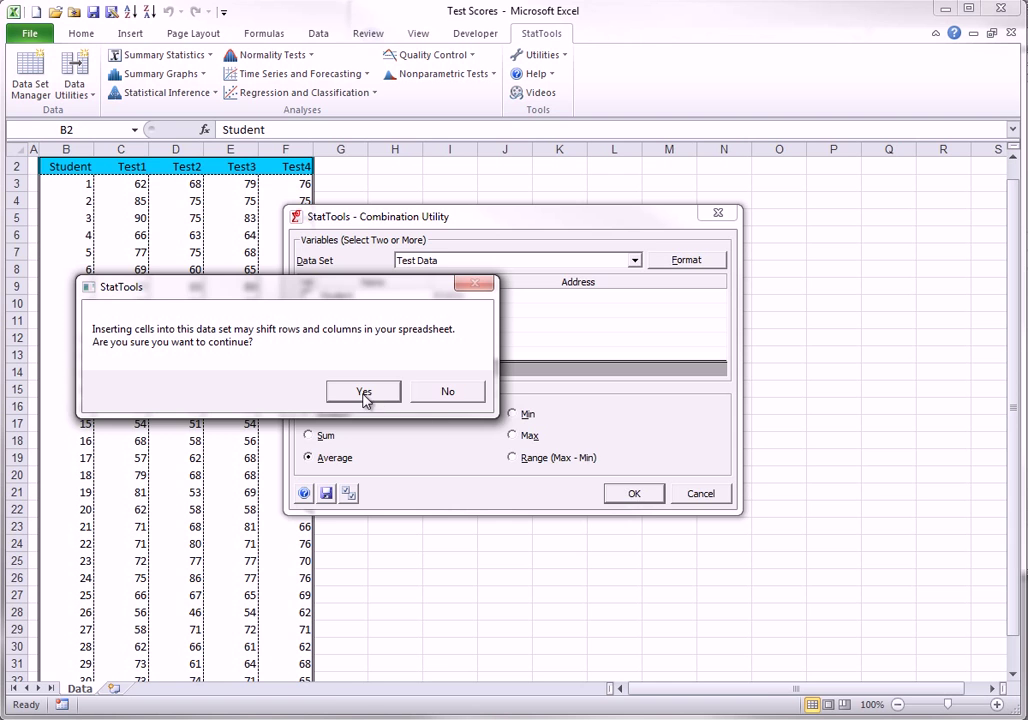
pyautogui.click(362, 391)
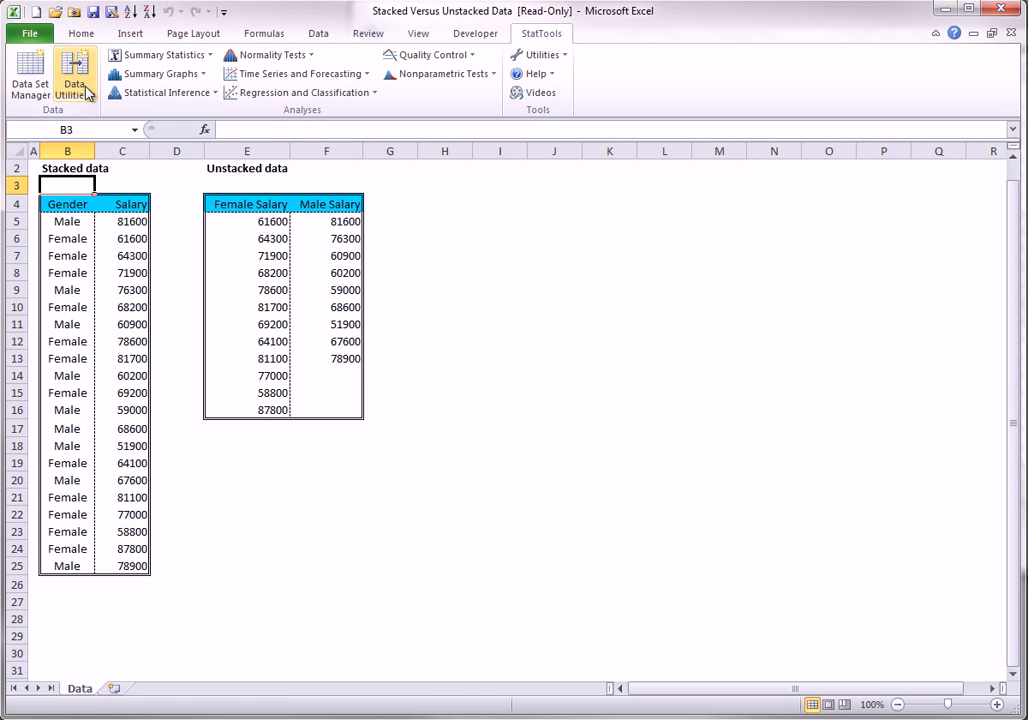
pyautogui.click(75, 82)
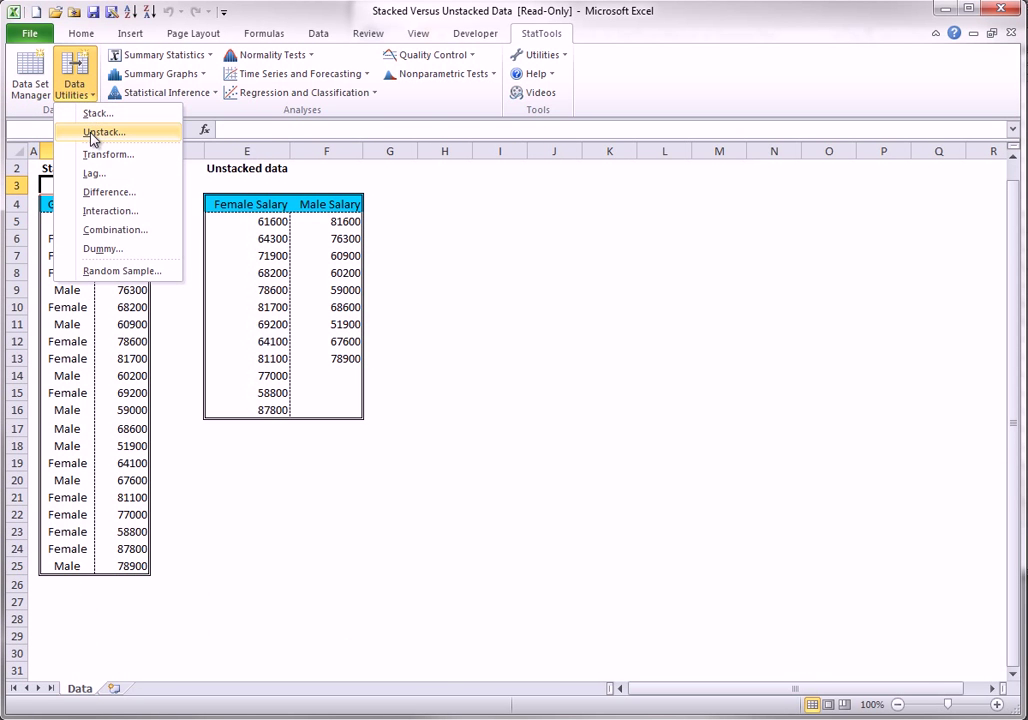
pyautogui.click(484, 279)
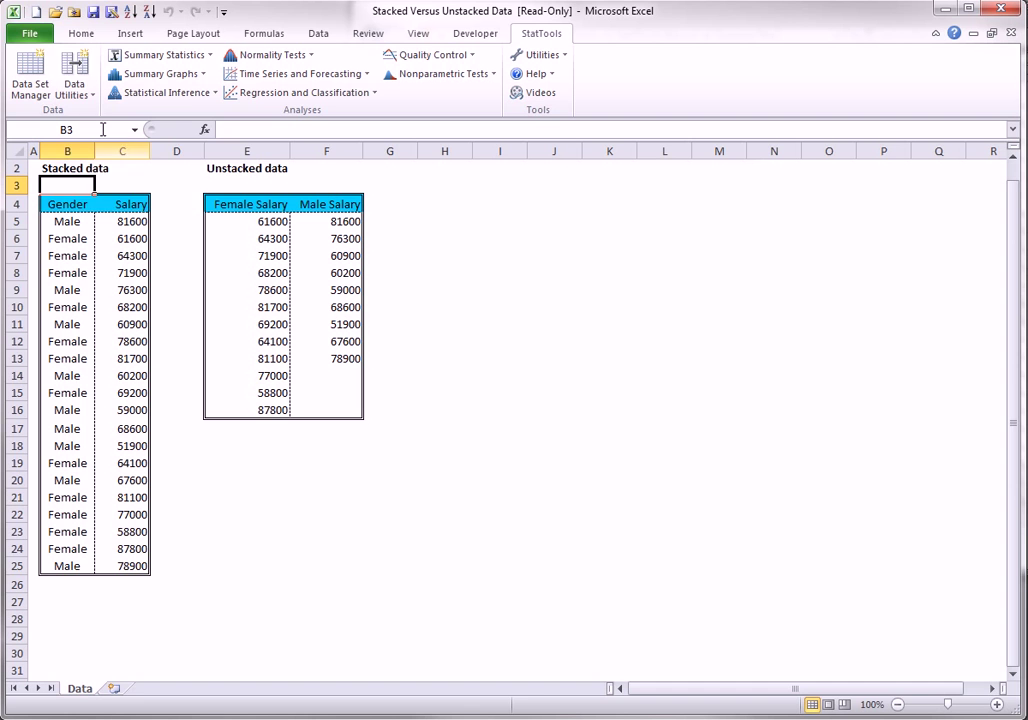
# Start the Stacking Utility on the Unstacked Data set and select the variables Female Salary and Male Salary.
pyautogui.click(93, 97)
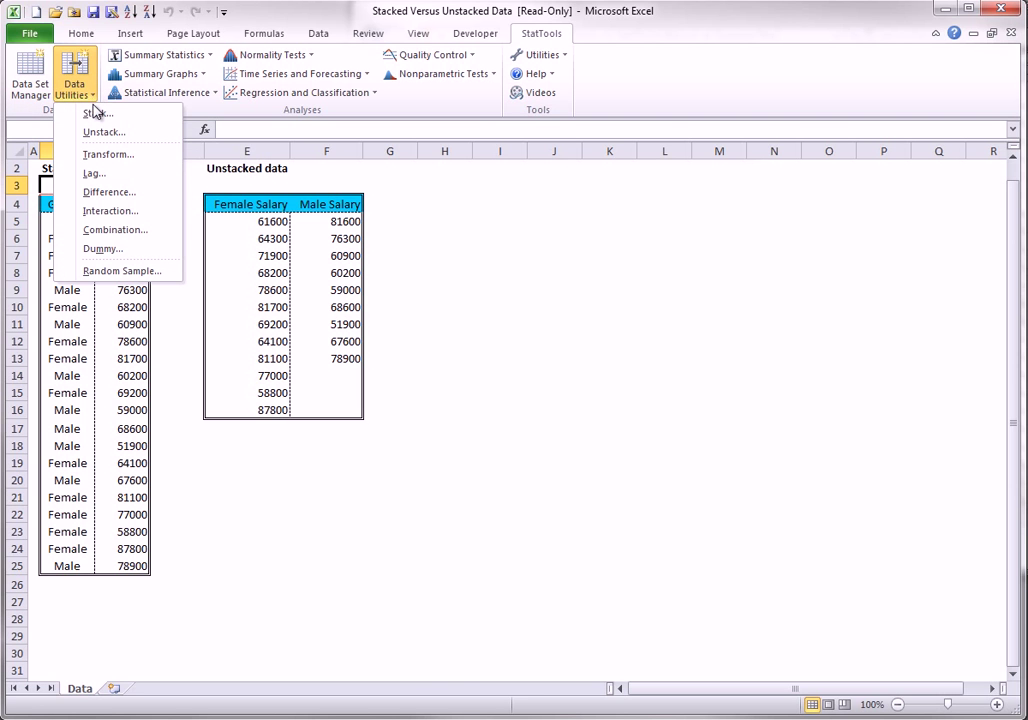
pyautogui.click(97, 115)
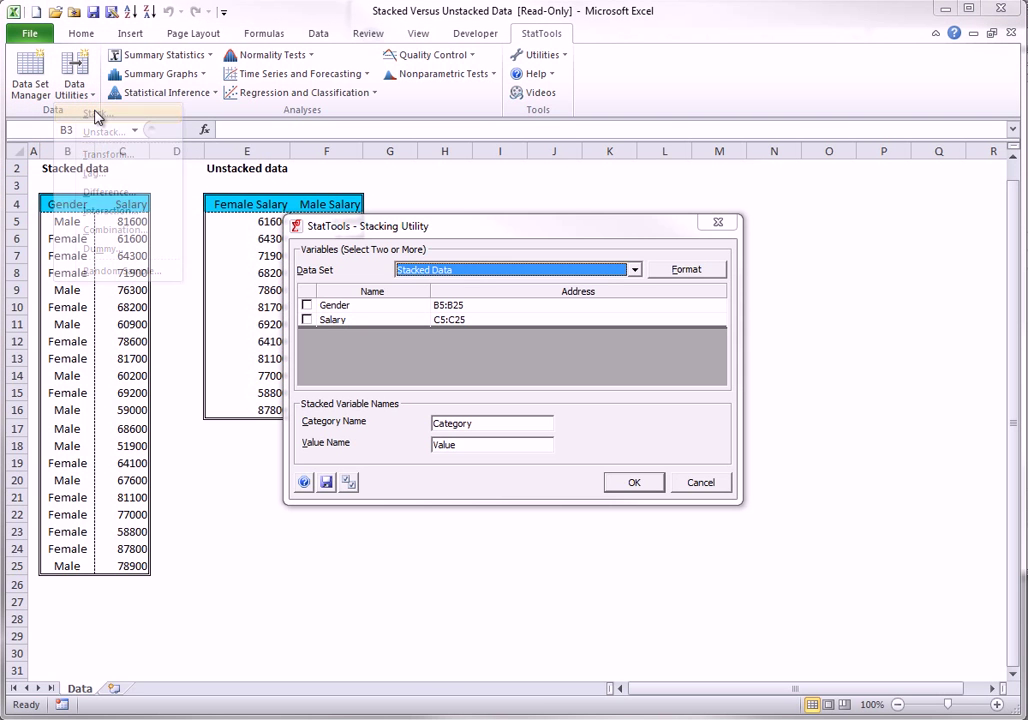
pyautogui.click(634, 270)
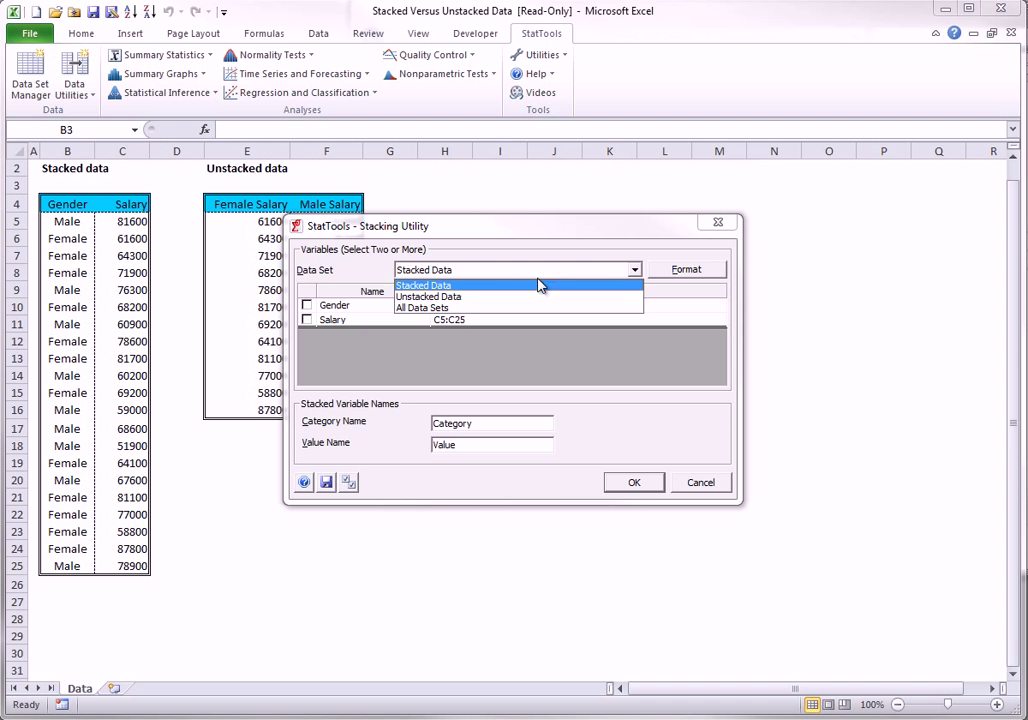
pyautogui.click(443, 297)
pyautogui.click(306, 305)
pyautogui.click(306, 320)
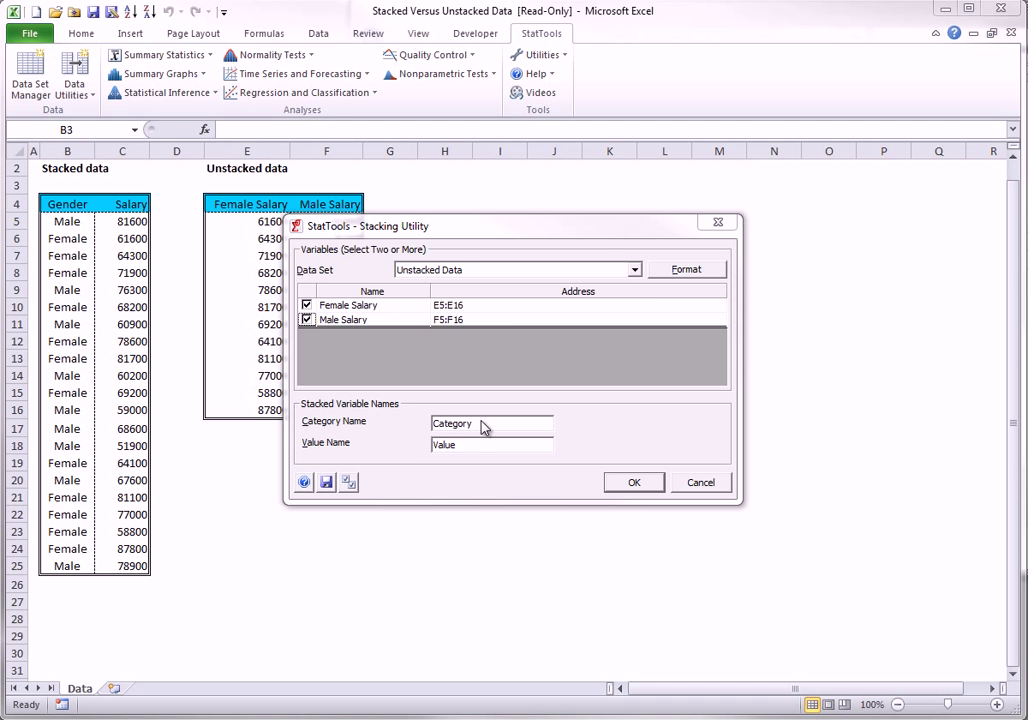
# Name the stacked category variable Gender and the value variable Salary, and run the stacking, accepting that missing data is ignored.
pyautogui.doubleClick(494, 423)
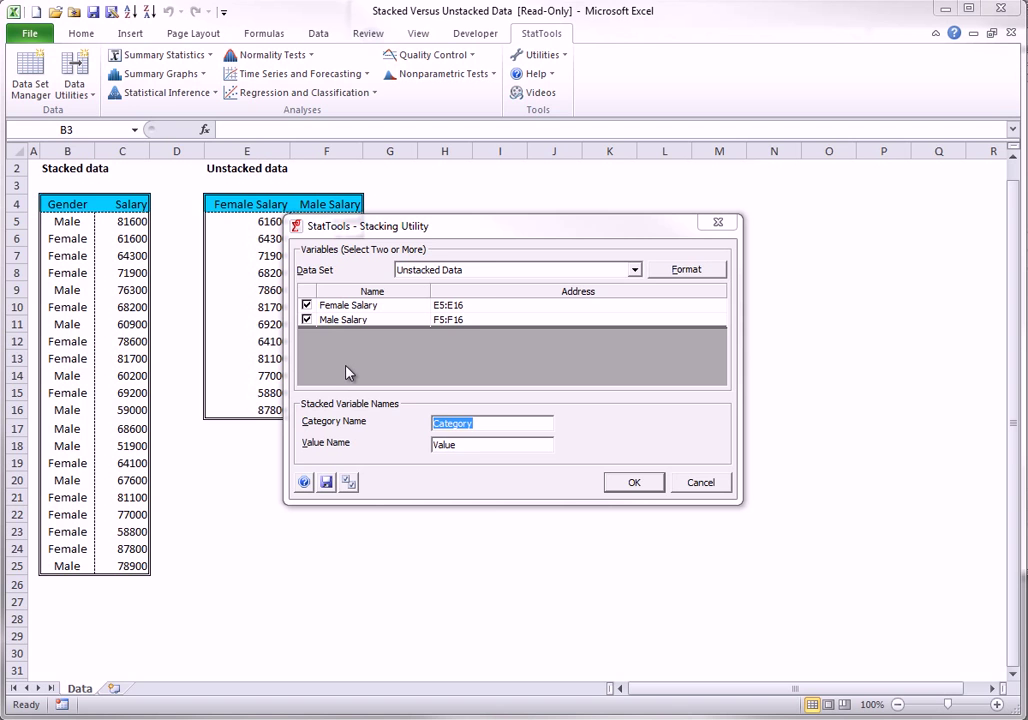
pyautogui.write('Gender')
pyautogui.press('Tab')
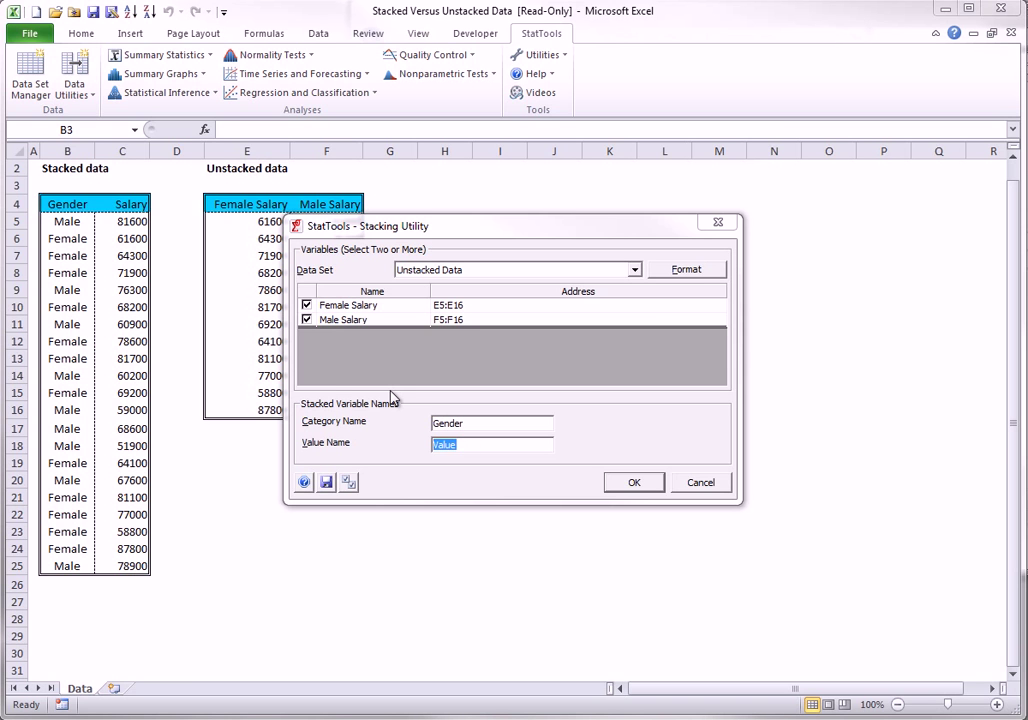
pyautogui.write('Salary')
pyautogui.click(637, 482)
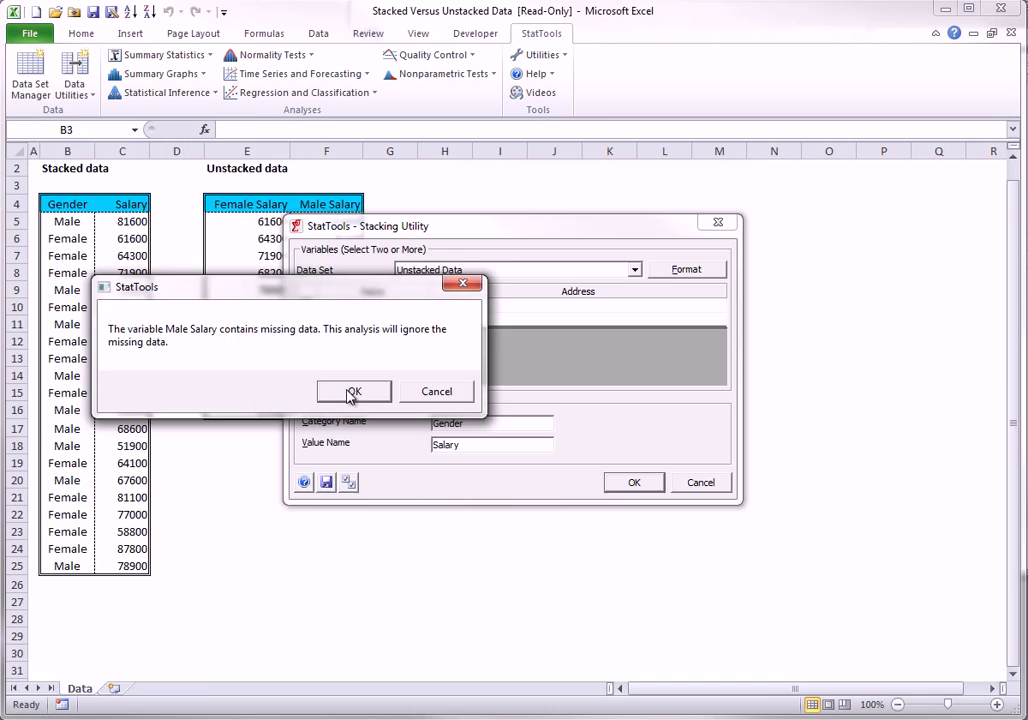
pyautogui.click(352, 393)
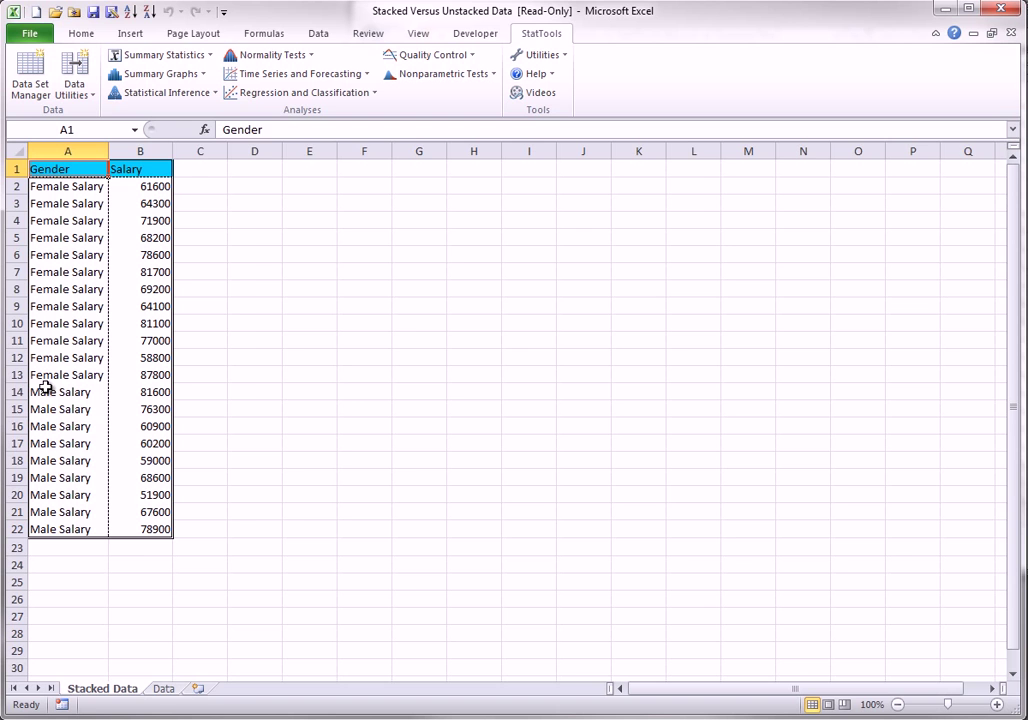
# Unstack the Stacked Data set on the Data sheet, with Gender as the category variable and Salary as the value variable.
pyautogui.click(170, 690)
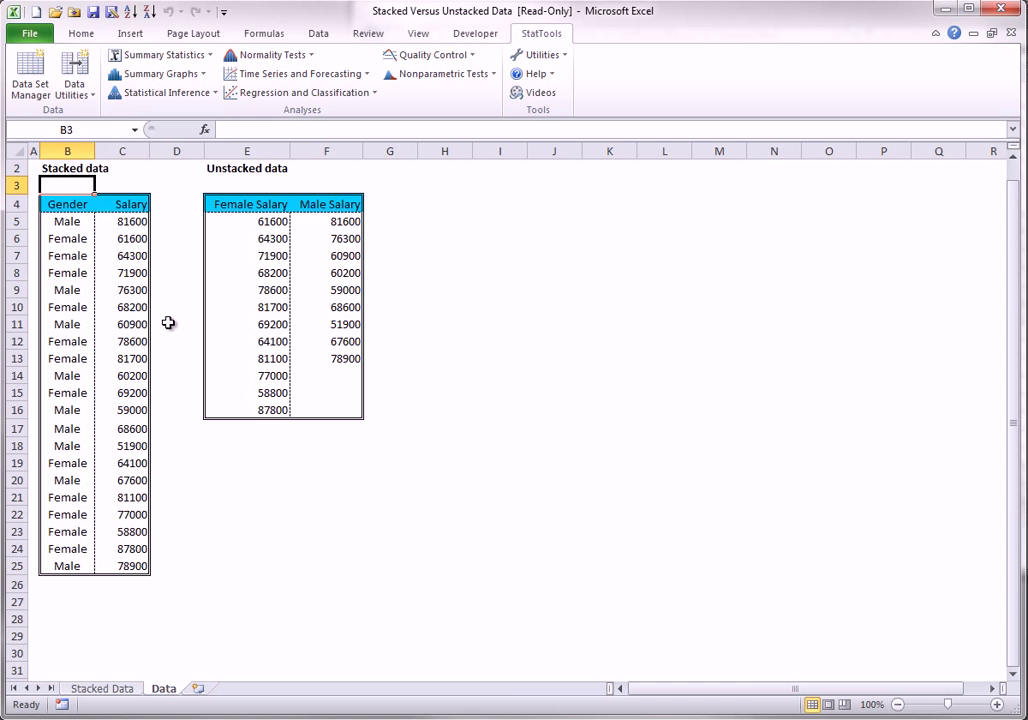
pyautogui.click(75, 80)
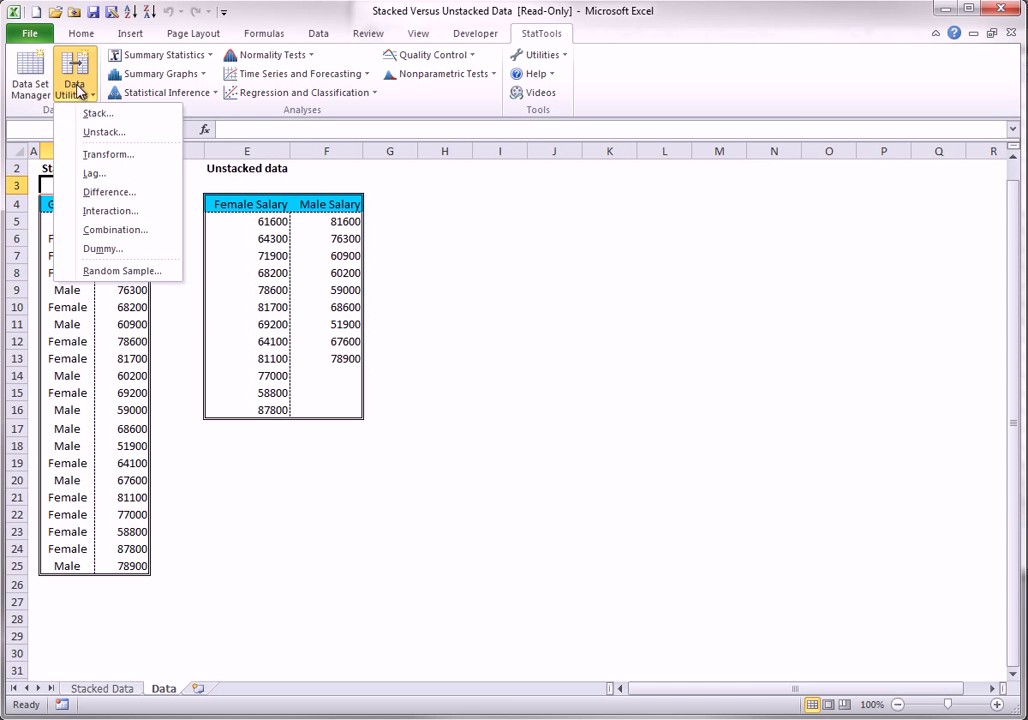
pyautogui.click(93, 133)
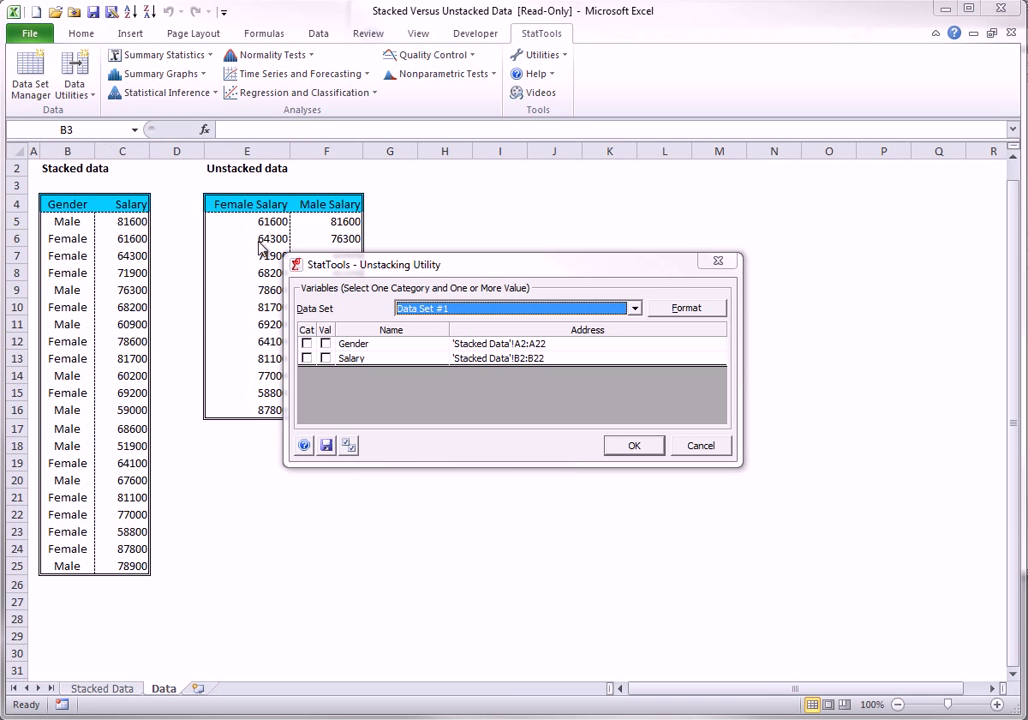
pyautogui.click(634, 308)
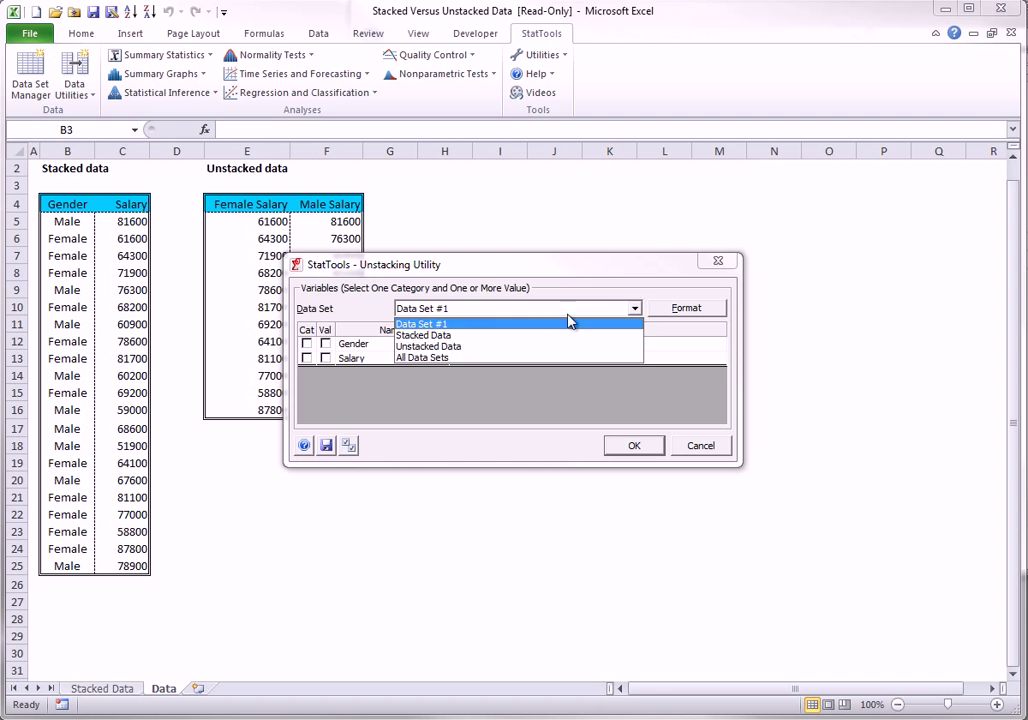
pyautogui.click(428, 336)
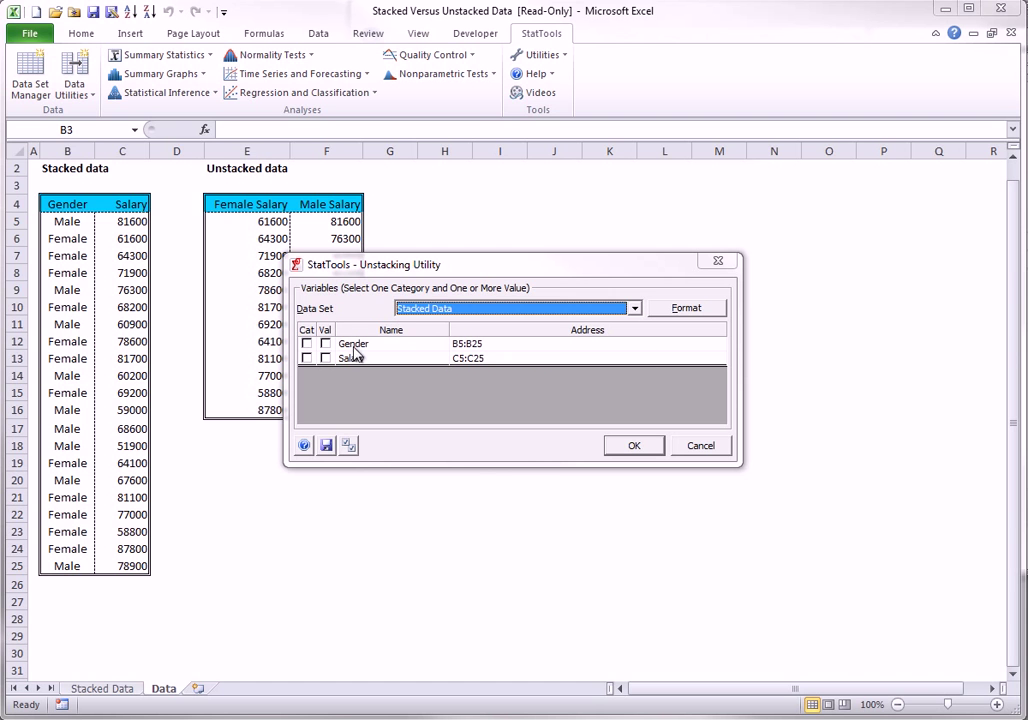
pyautogui.click(306, 343)
pyautogui.click(325, 358)
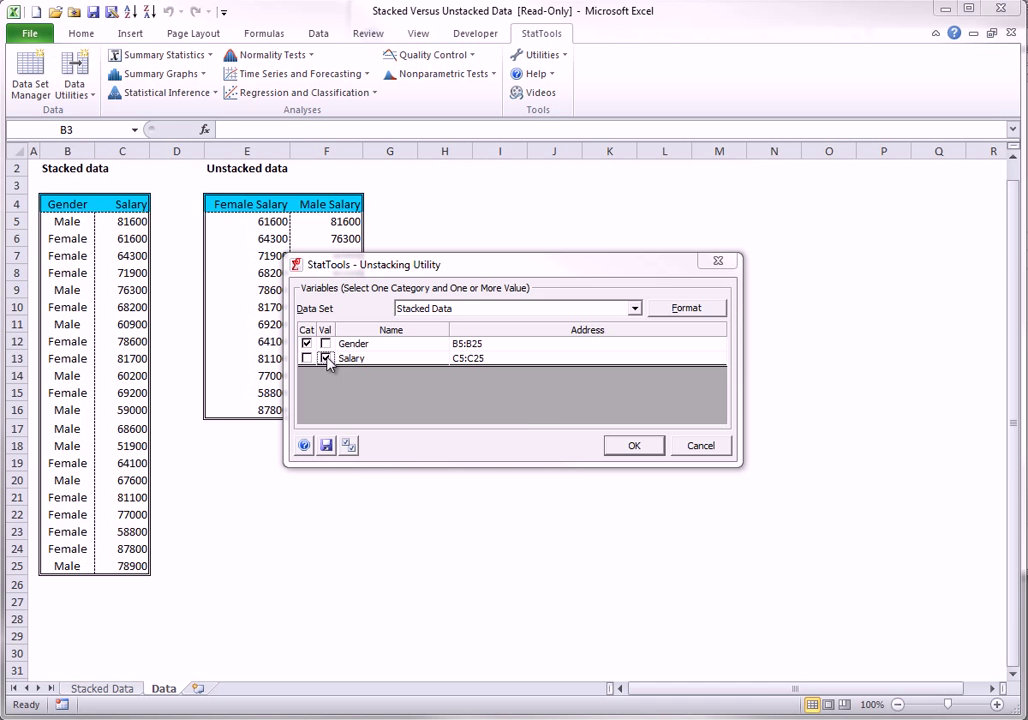
pyautogui.click(643, 449)
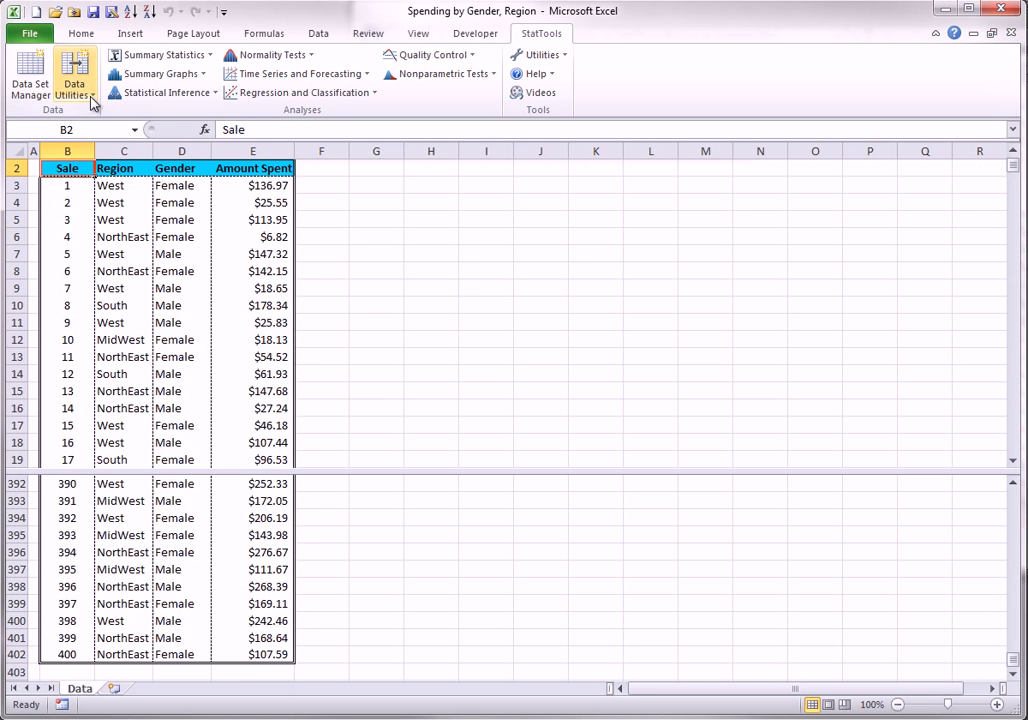
pyautogui.click(80, 88)
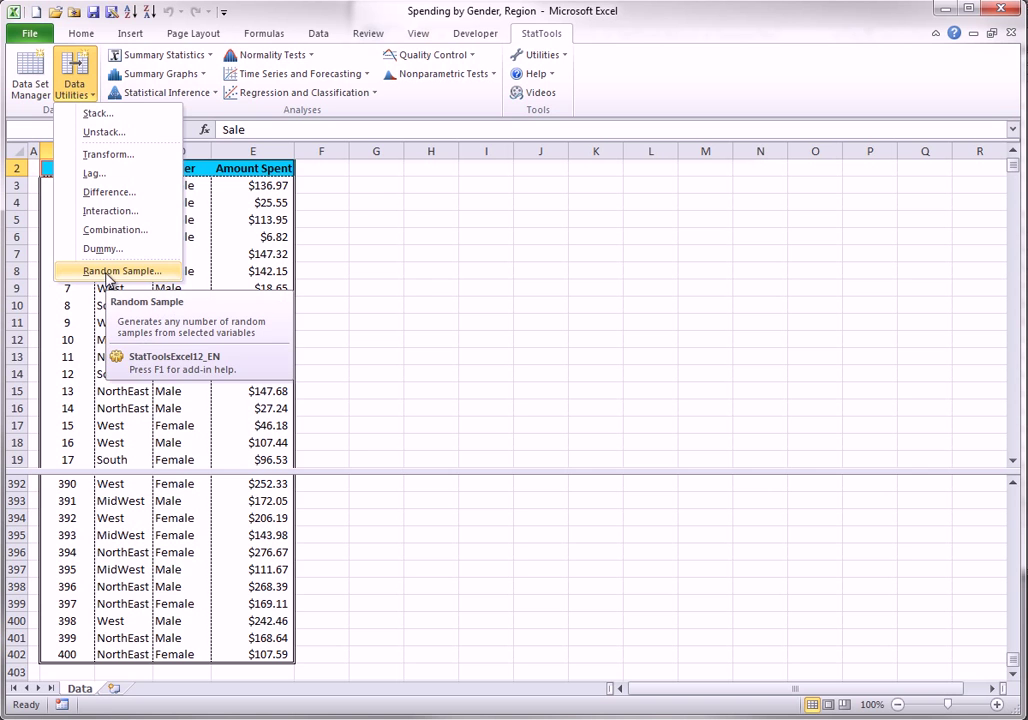
pyautogui.click(110, 271)
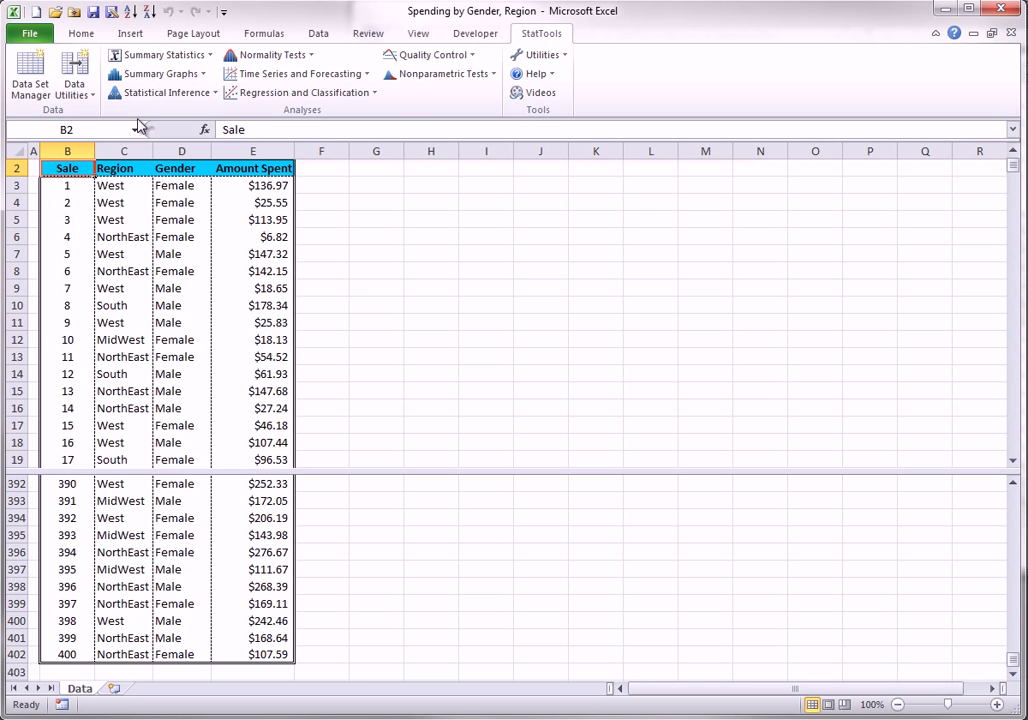
# Generate 2 random samples of size 20 from the variables Sale, Gender and Amount Spent in the Spending Data set.
pyautogui.click(74, 74)
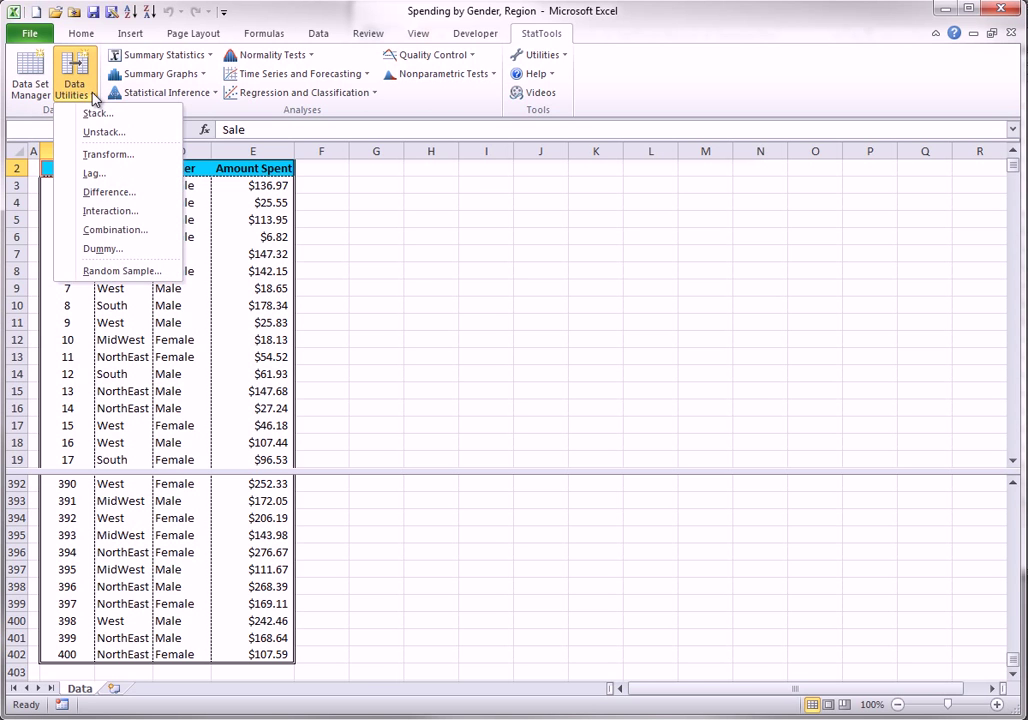
pyautogui.click(100, 270)
pyautogui.click(306, 296)
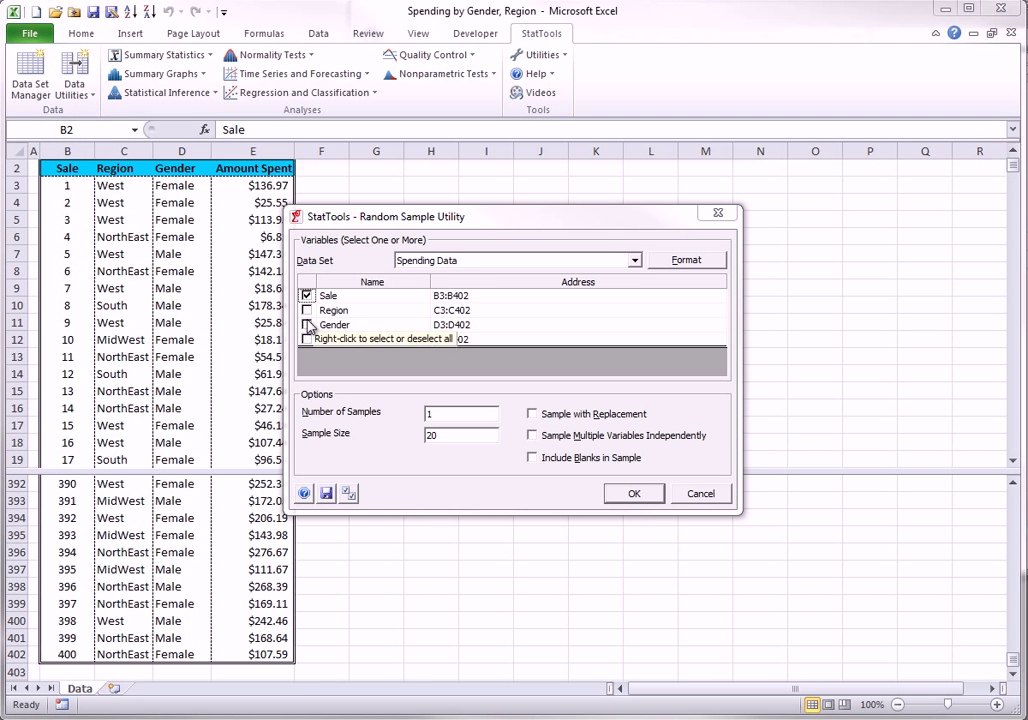
pyautogui.click(306, 325)
pyautogui.click(306, 340)
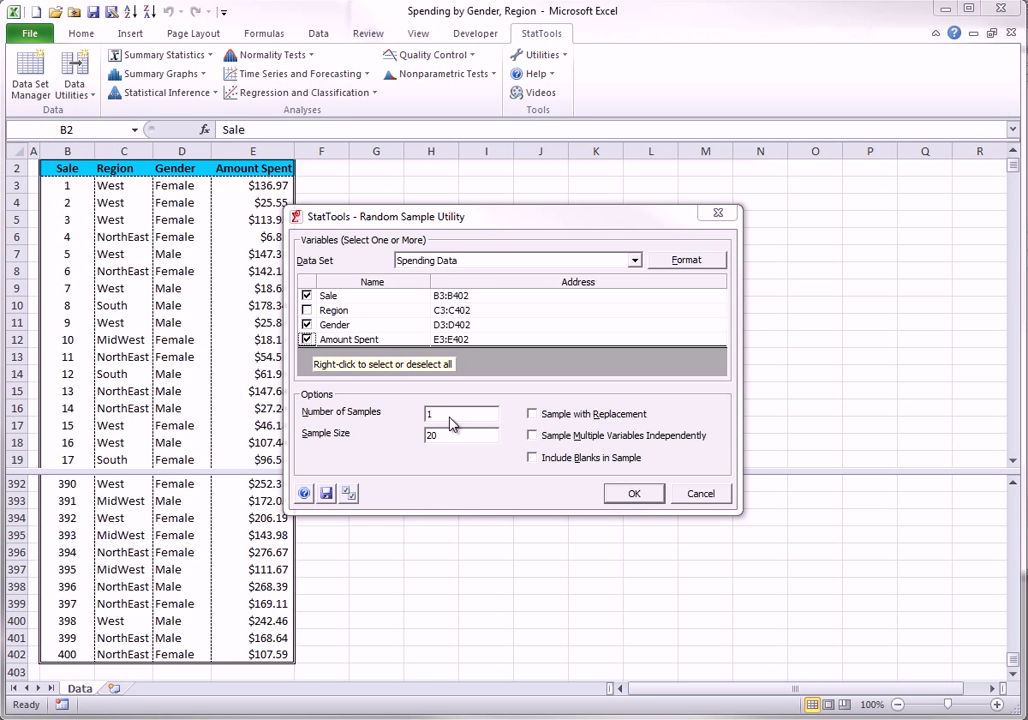
pyautogui.doubleClick(430, 414)
pyautogui.write('2')
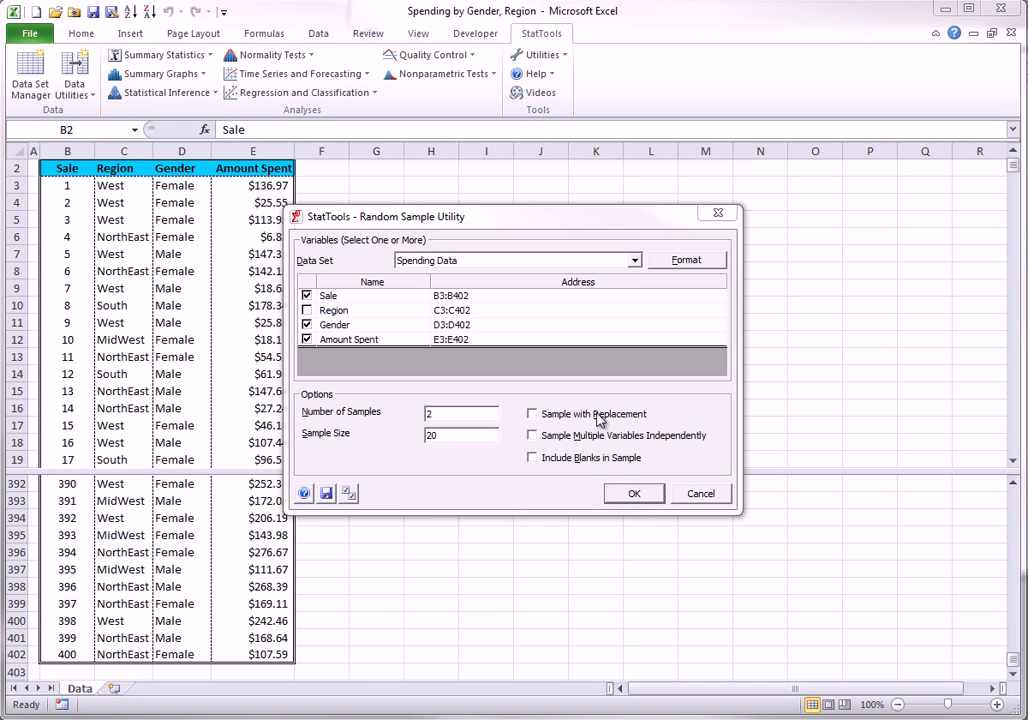
pyautogui.click(630, 490)
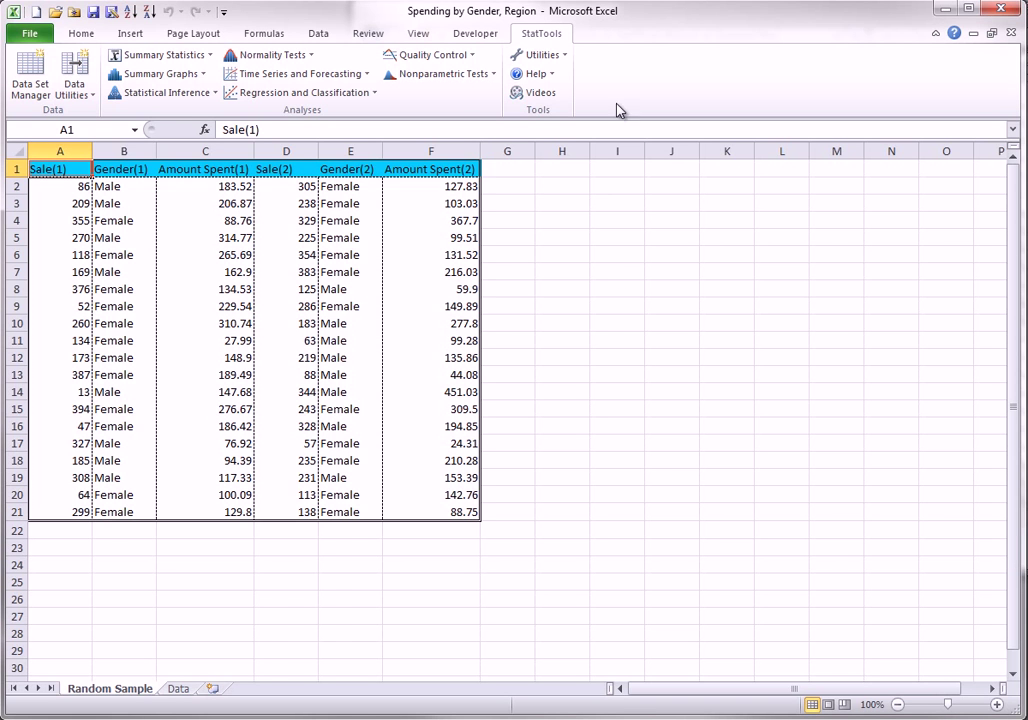
# Set the Updating Preference for utilities to Static in the StatTools application settings.
pyautogui.click(539, 55)
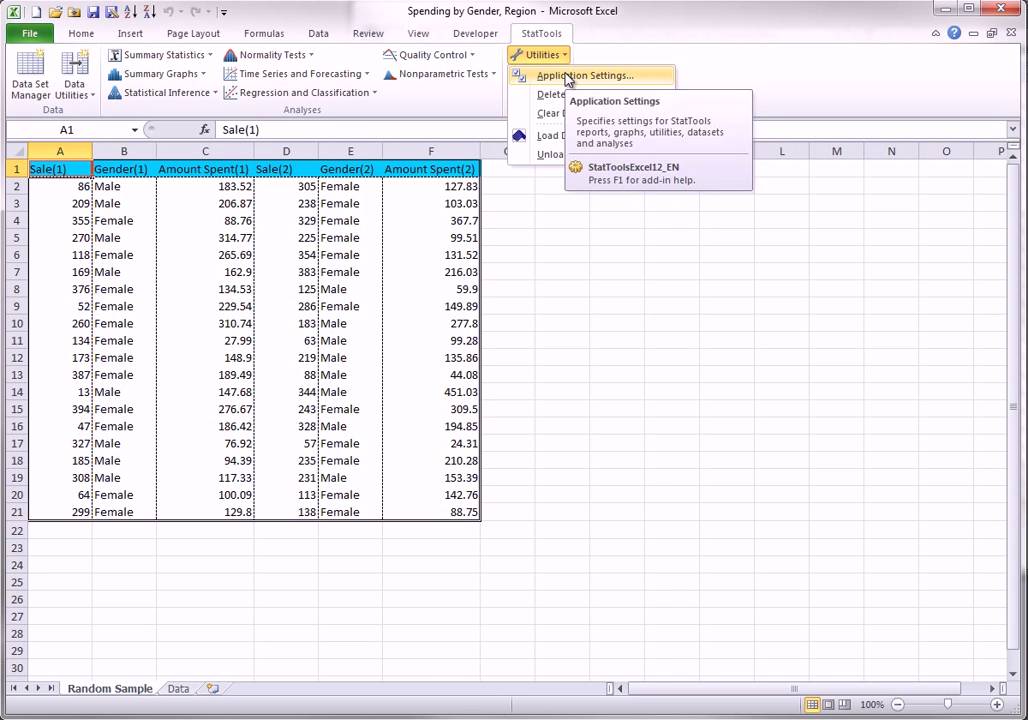
pyautogui.click(568, 76)
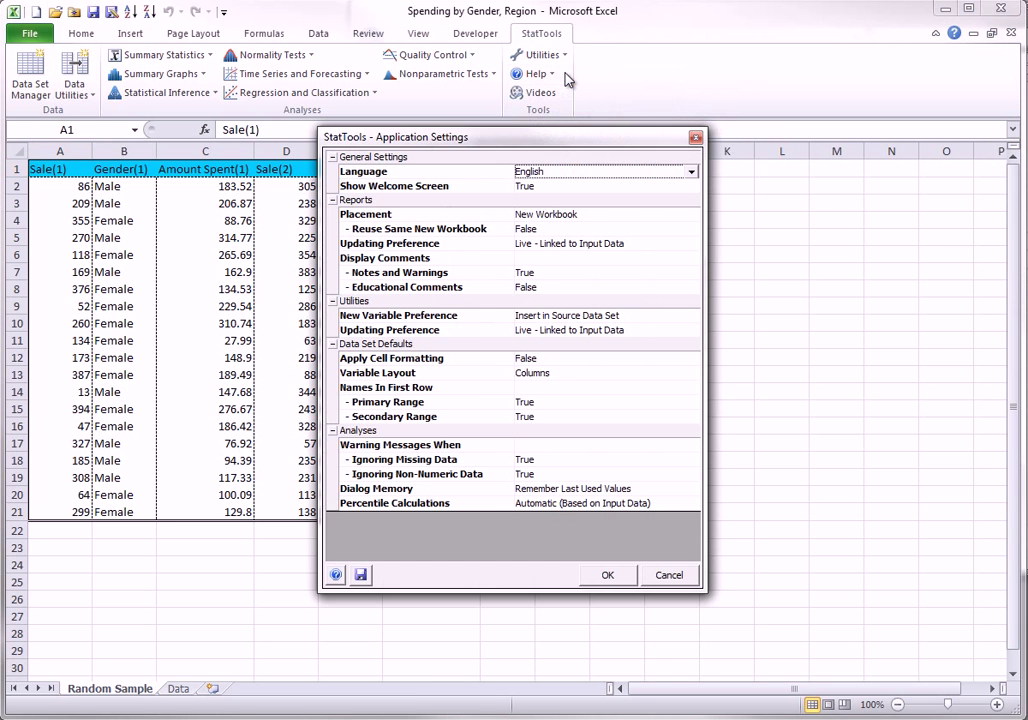
pyautogui.click(555, 333)
pyautogui.click(691, 331)
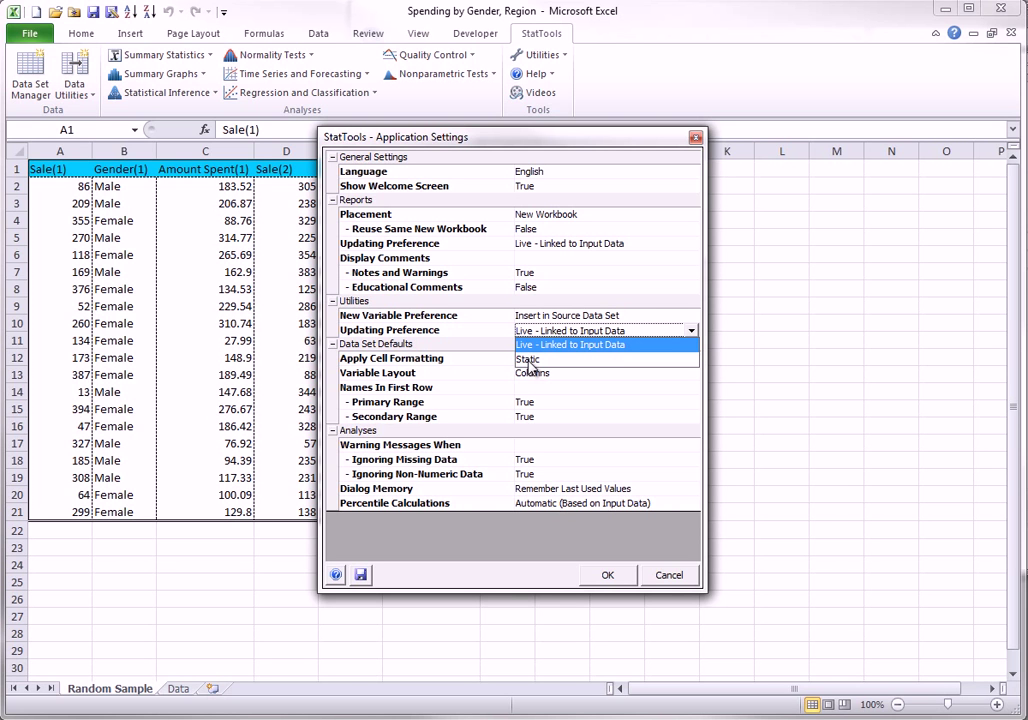
pyautogui.click(528, 359)
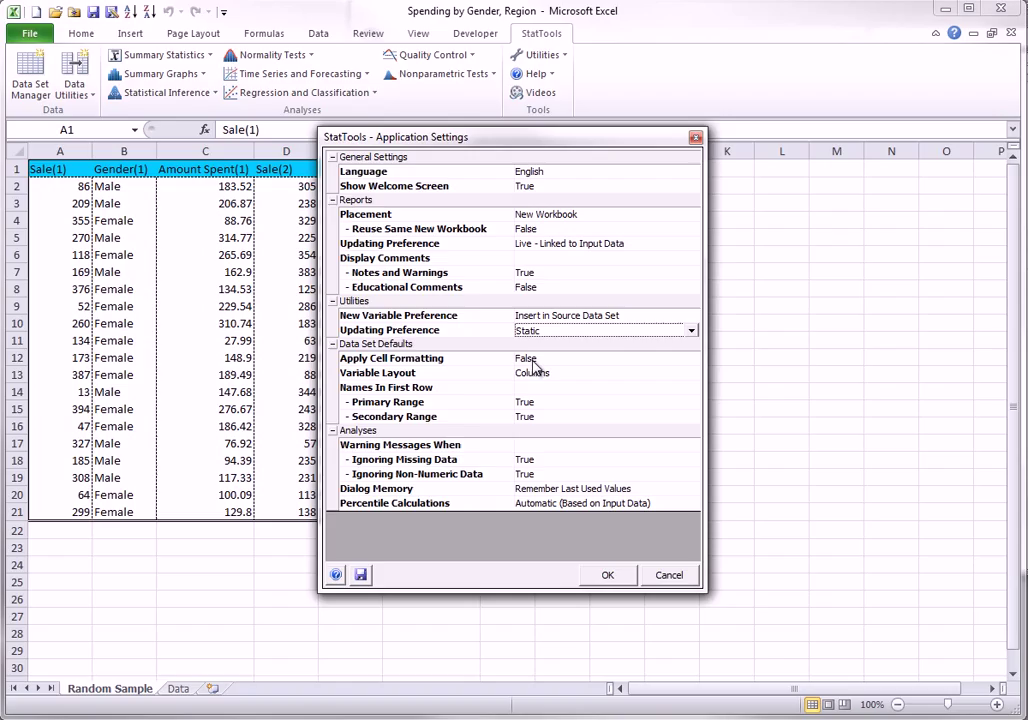